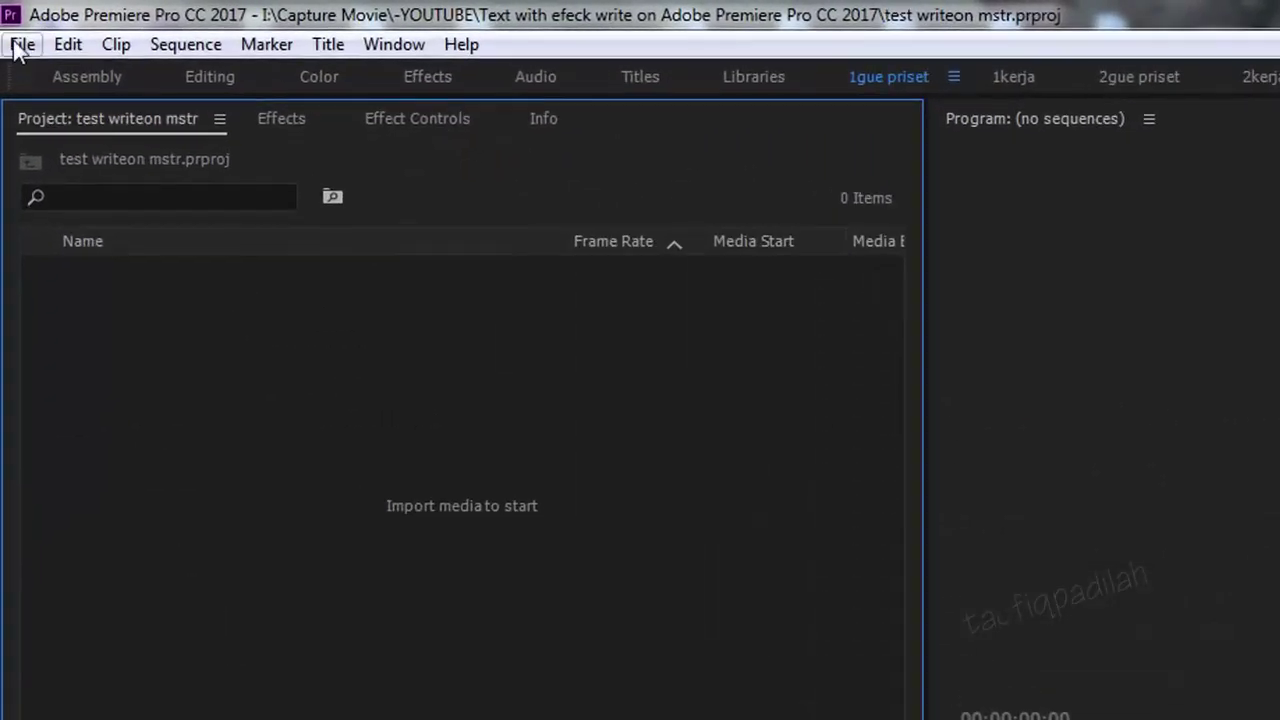
Create a new sequence from the AVCHD 720p25 preset
{"action": "left_click", "coordinate": [20, 40]}
{"action": "mouse_move", "coordinate": [100, 76]}
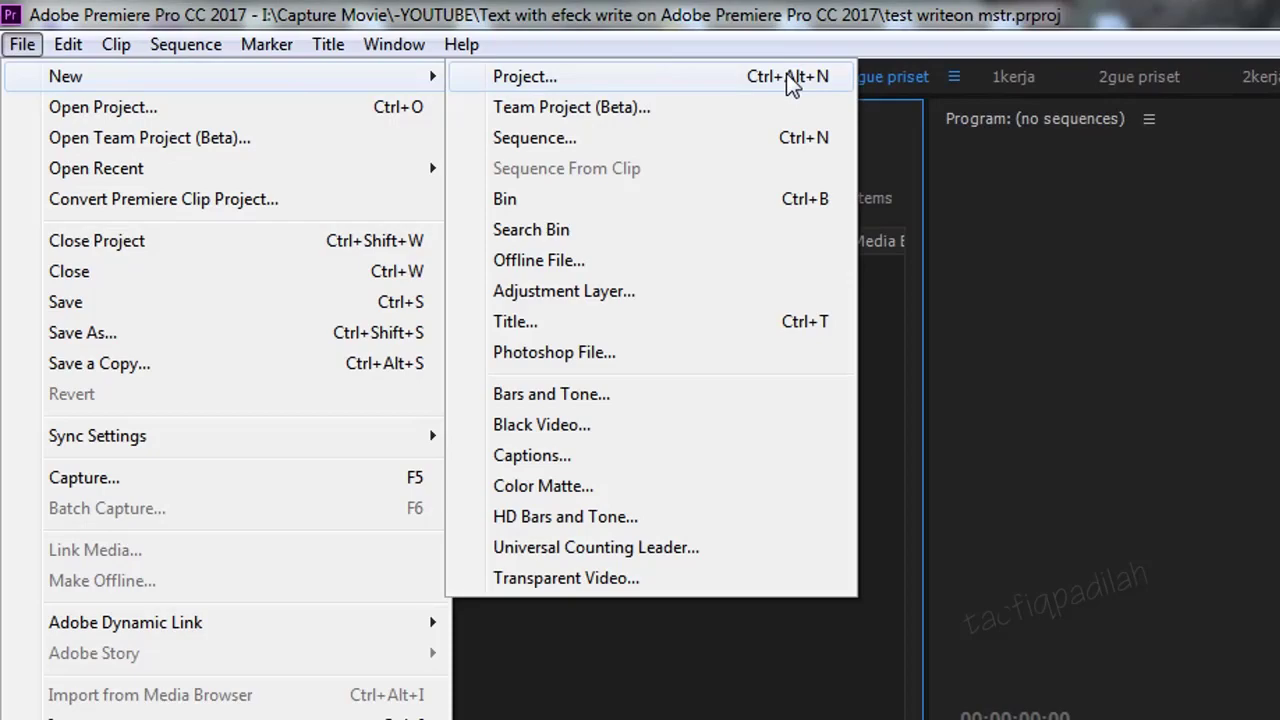
{"action": "left_click", "coordinate": [747, 145]}
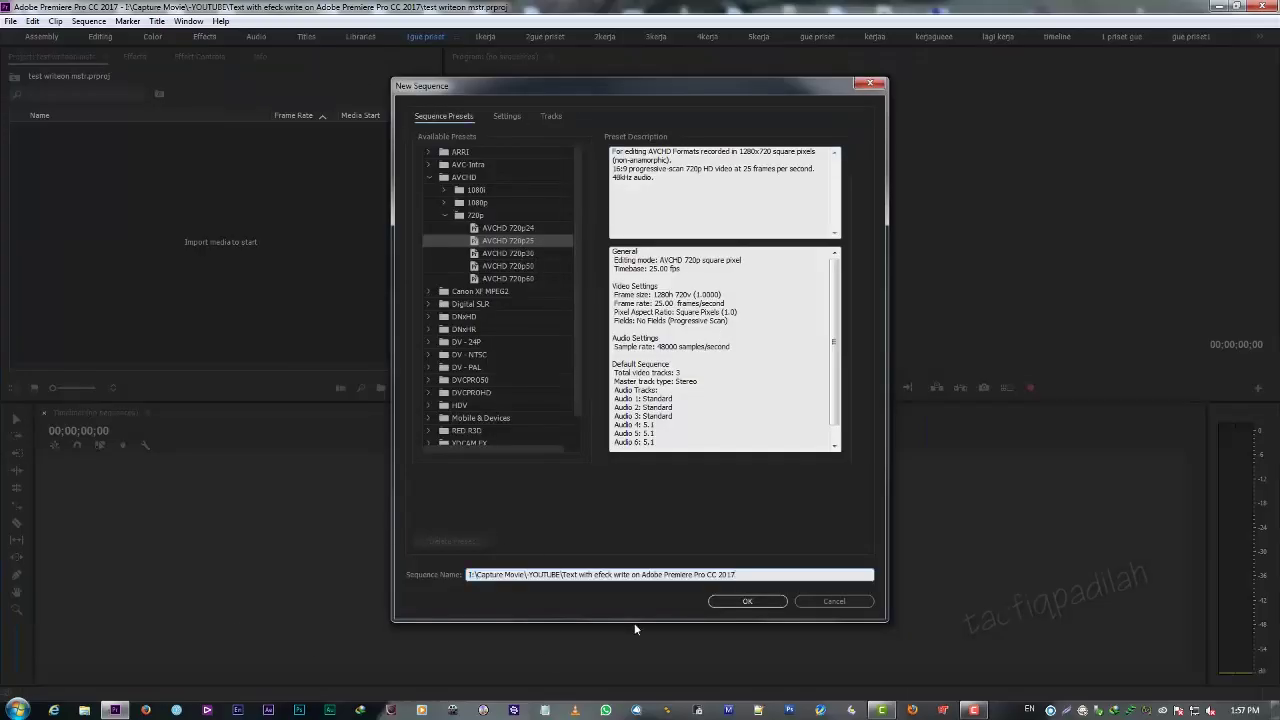
{"action": "left_click", "coordinate": [747, 601]}
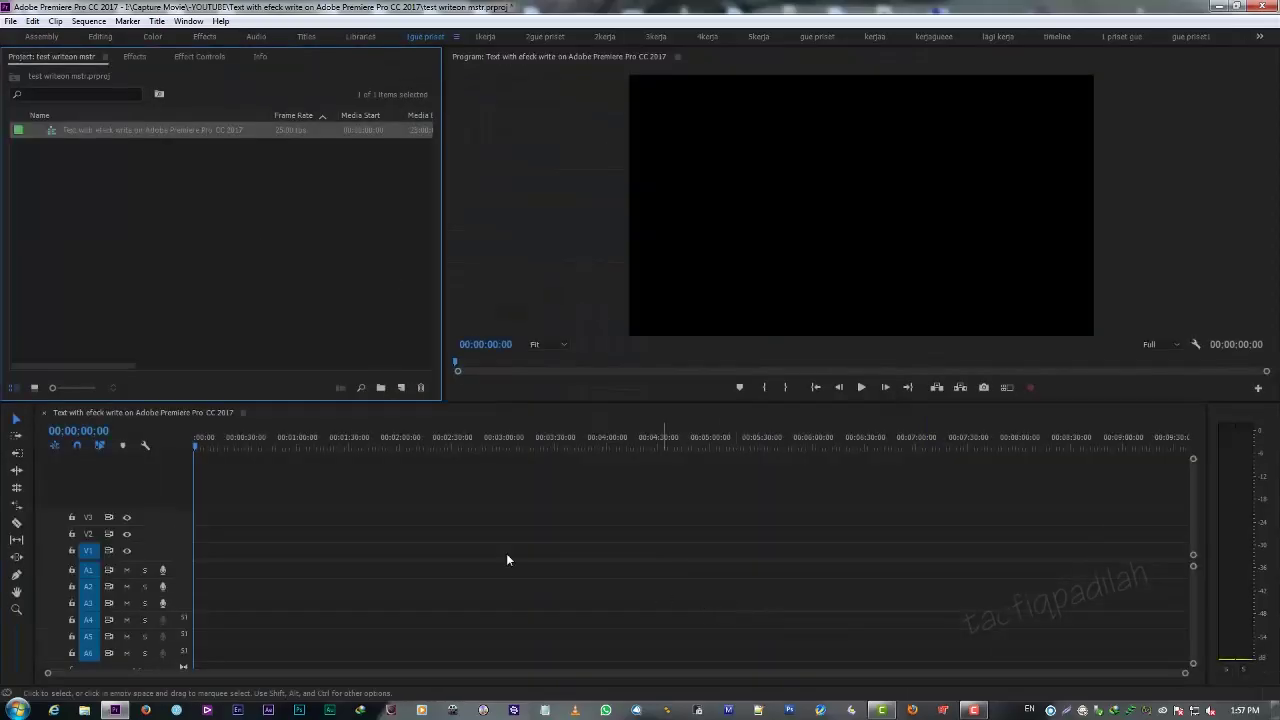
{"action": "left_click", "coordinate": [400, 388]}
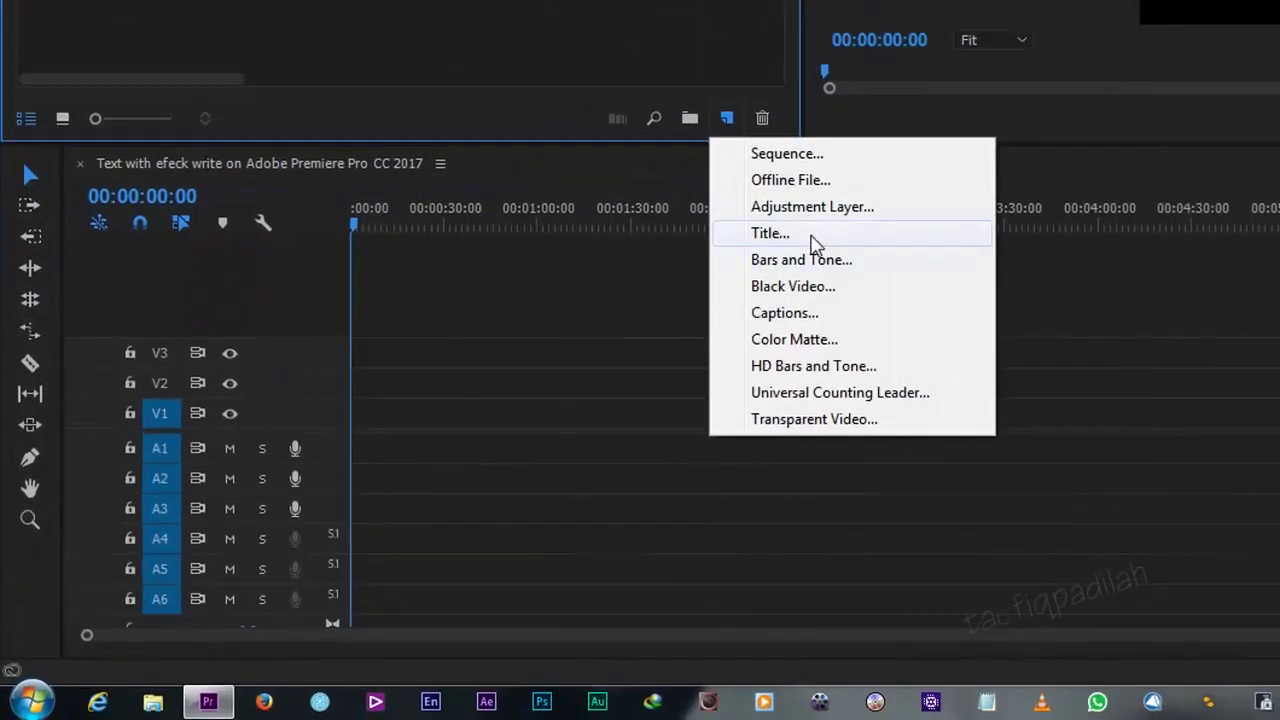
Create Title 01 and type 'MY CHANNEL' in a text box left of frame centre
{"action": "left_click", "coordinate": [812, 236]}
{"action": "left_click", "coordinate": [658, 416]}
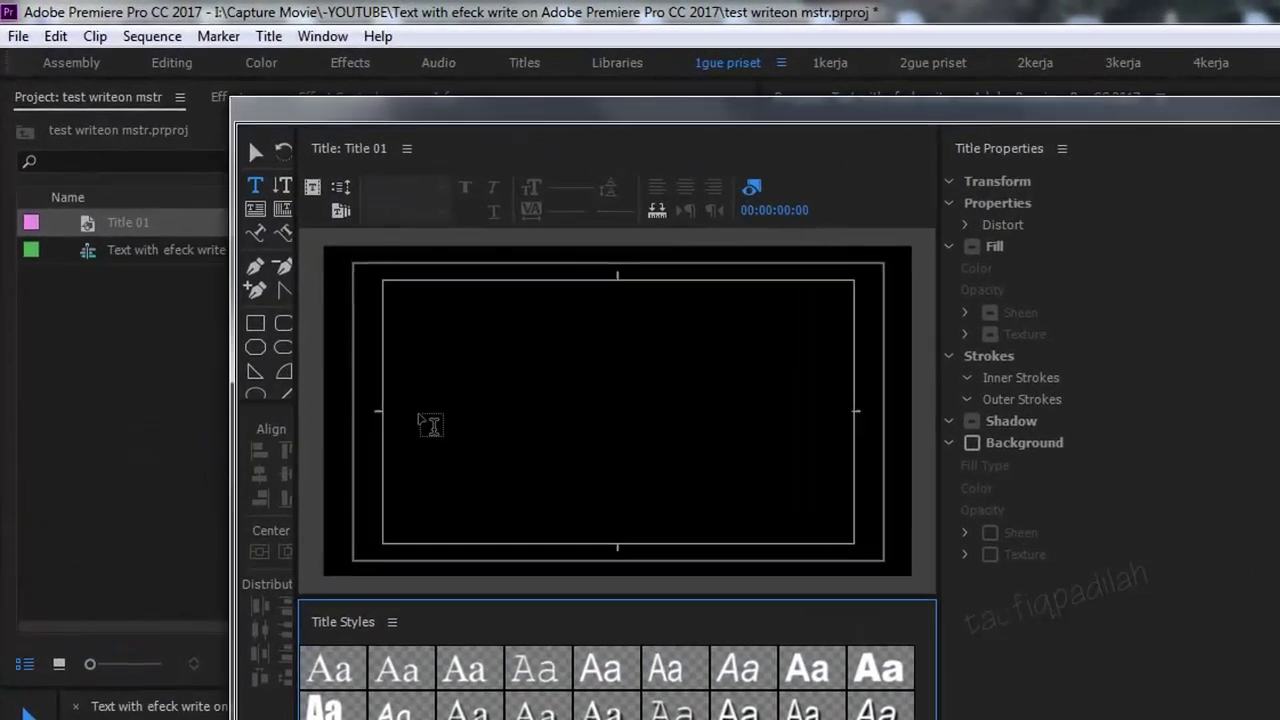
{"action": "left_click", "coordinate": [436, 423]}
{"action": "type", "text": "MY CHA"}
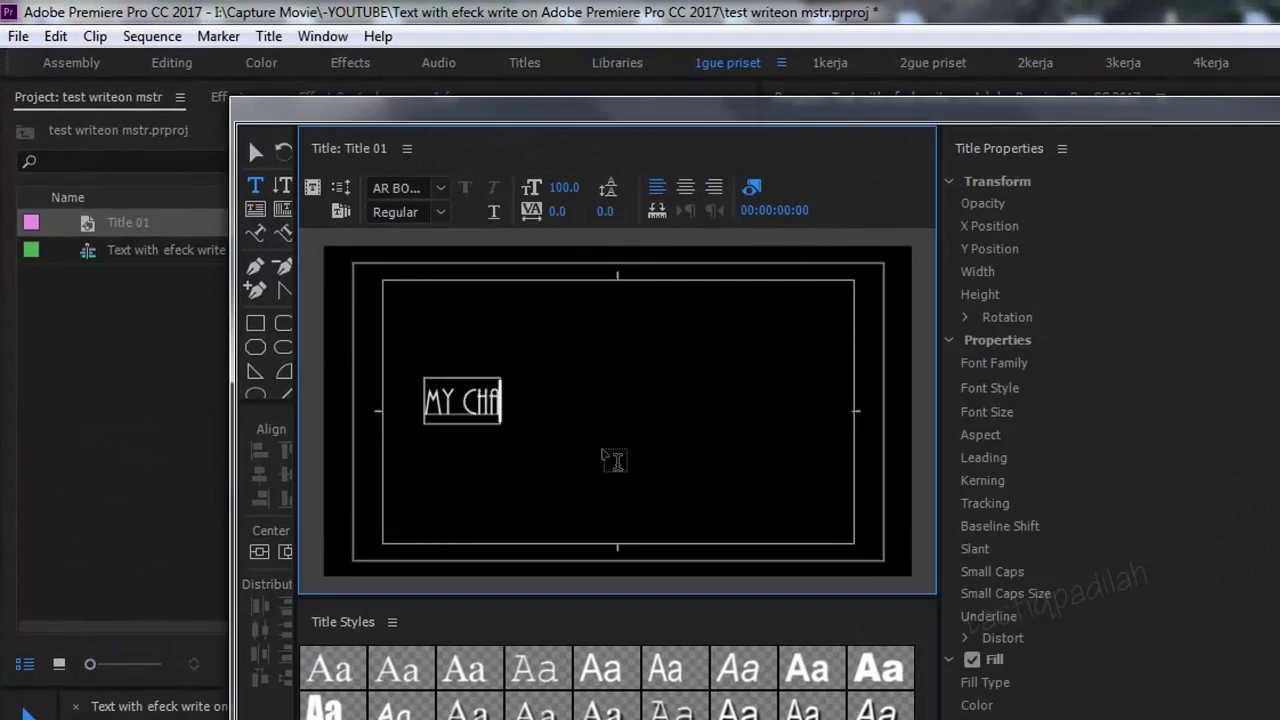
{"action": "type", "text": "NNEL"}
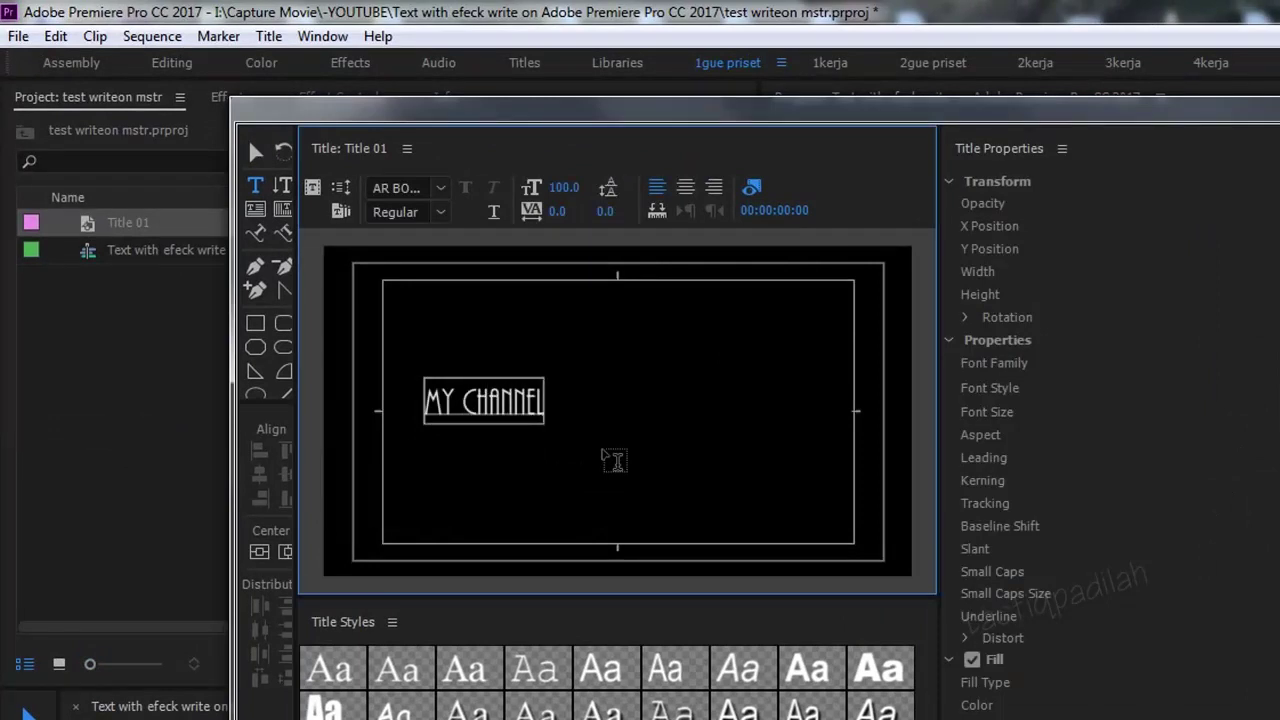
Set the text to Gloss And Bloom, size 166.2, centred horizontally
{"action": "key", "text": "ctrl+a"}
{"action": "left_click", "coordinate": [402, 186]}
{"action": "type", "text": "Gabriola"}
{"action": "left_click", "coordinate": [439, 189]}
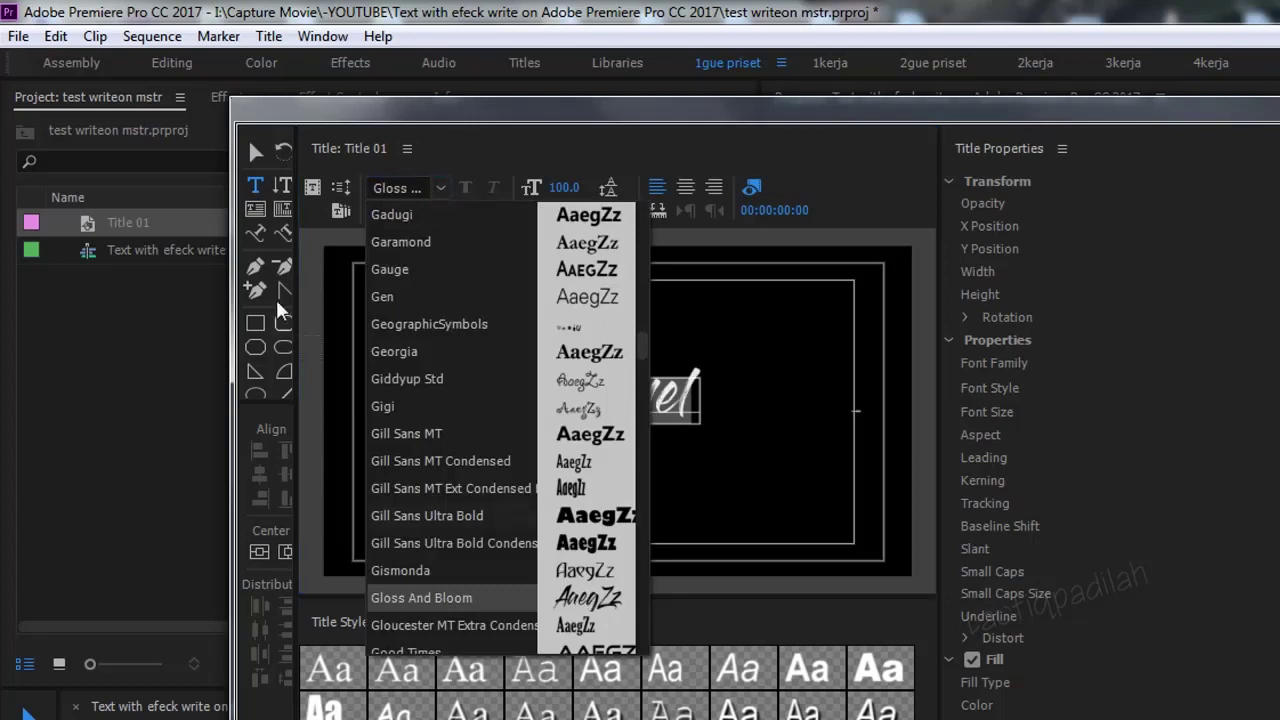
{"action": "left_click", "coordinate": [255, 151]}
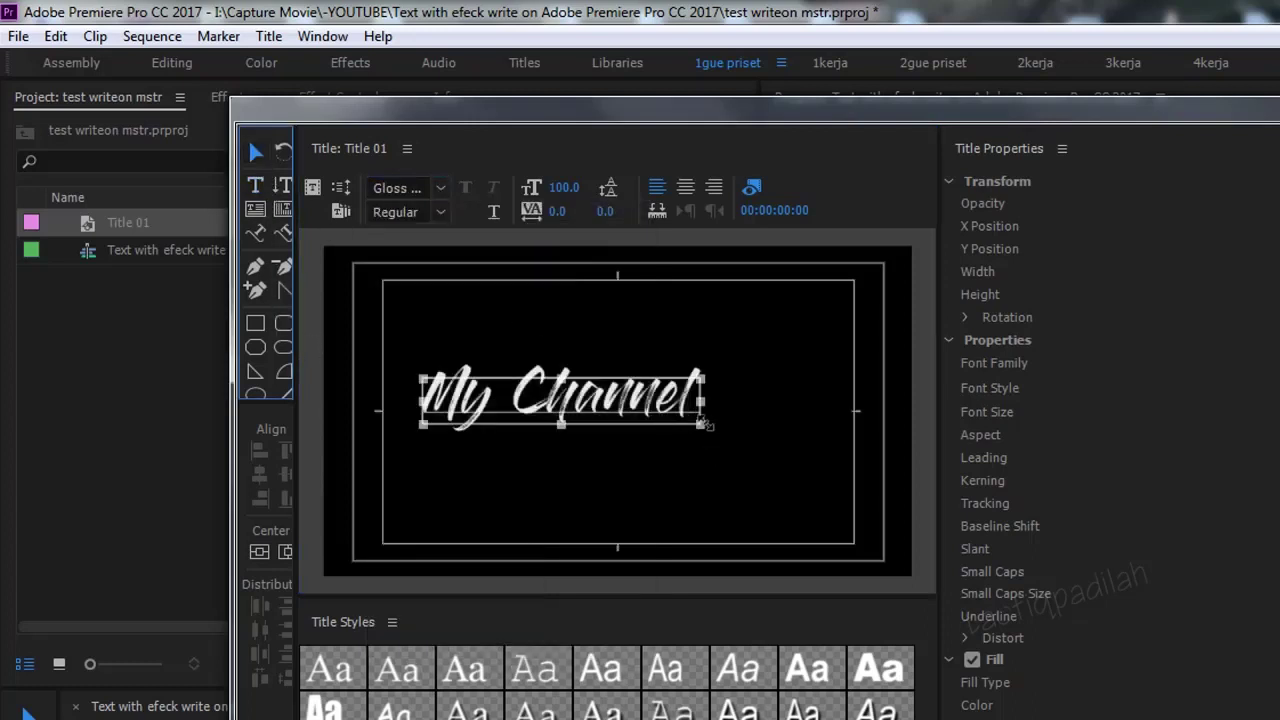
{"action": "left_click_drag", "start_coordinate": [702, 424], "coordinate": [868, 507]}
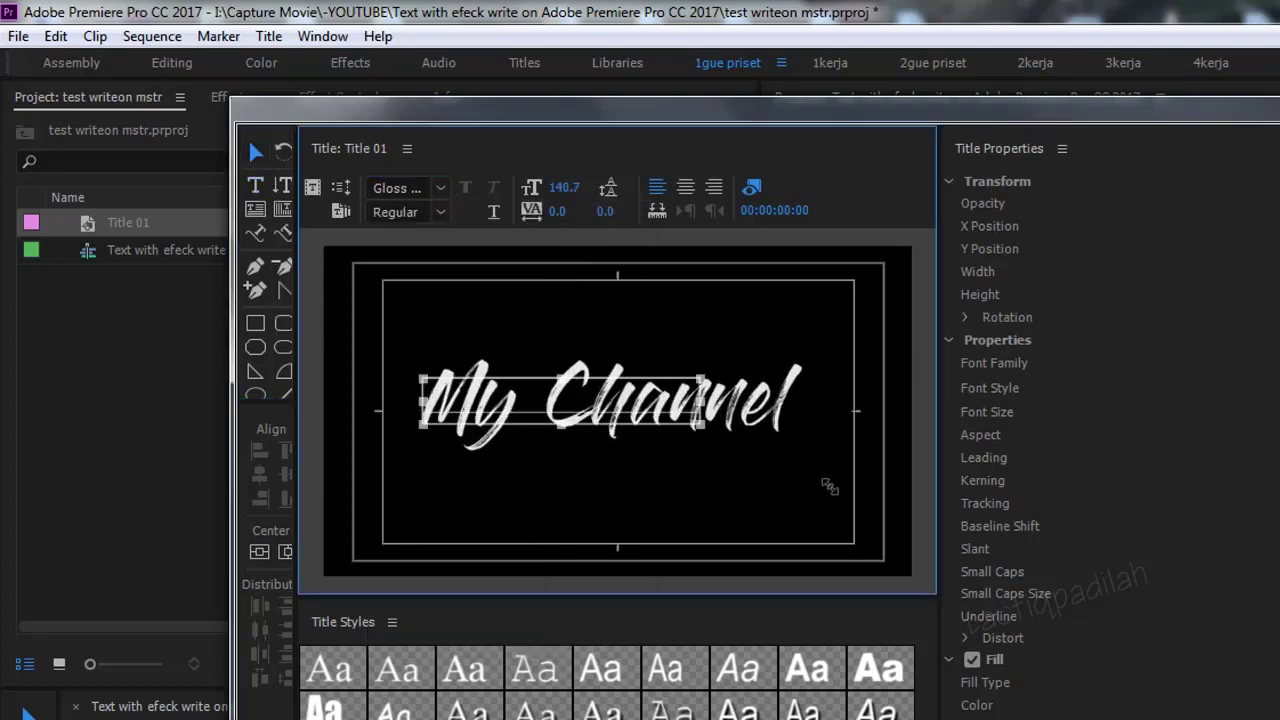
{"action": "left_click", "coordinate": [260, 553]}
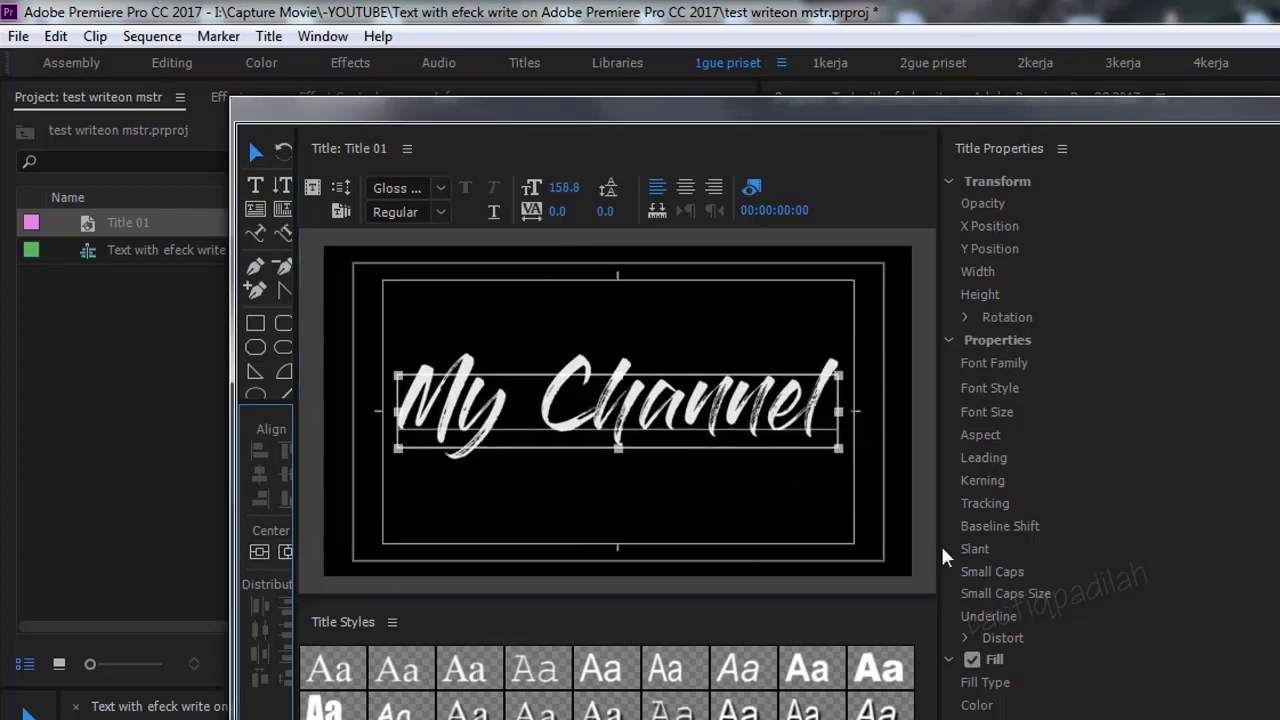
{"action": "left_click_drag", "start_coordinate": [841, 449], "coordinate": [853, 450]}
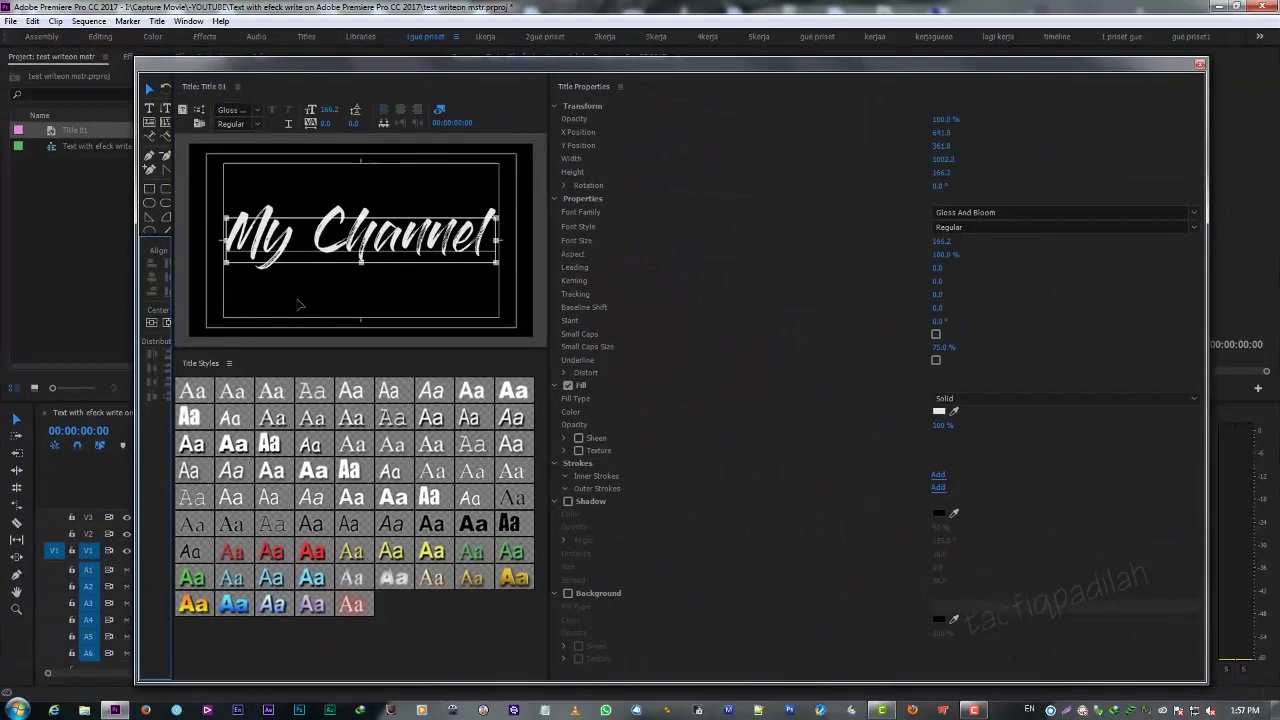
{"action": "left_click", "coordinate": [313, 301]}
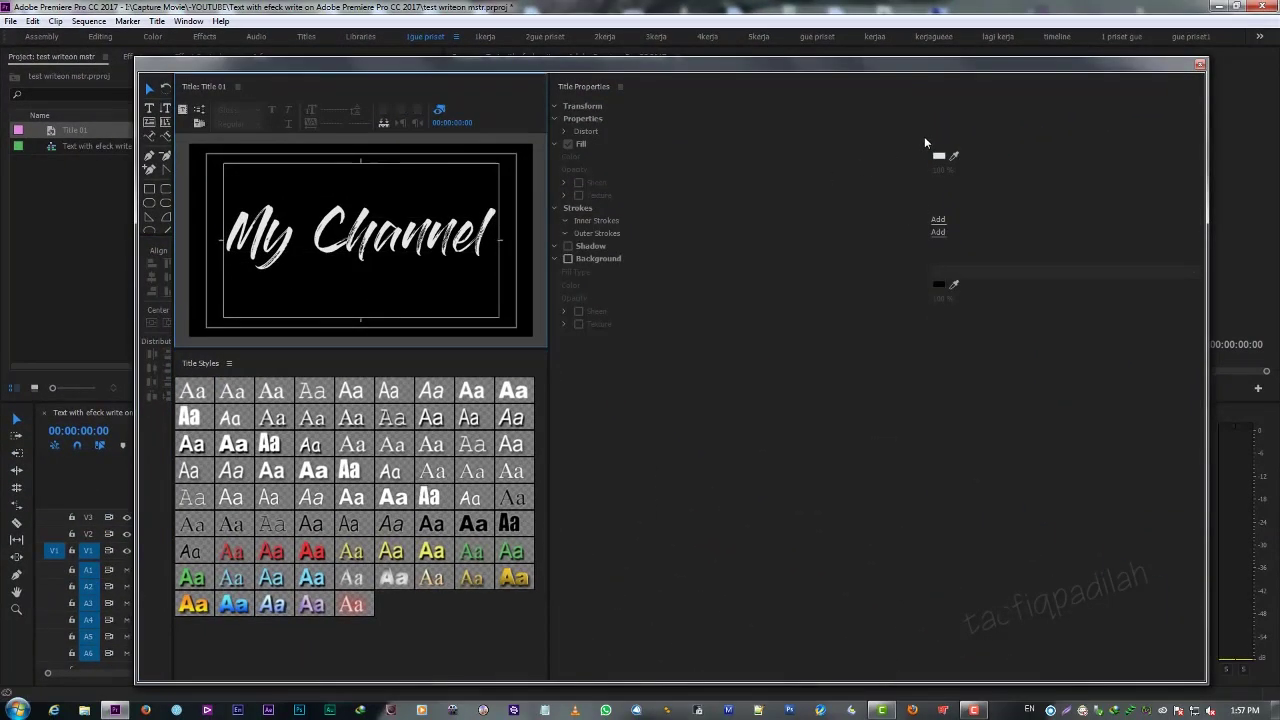
Close the Titler and place Title 01 on the V1 track
{"action": "left_click", "coordinate": [1200, 67]}
{"action": "left_click_drag", "start_coordinate": [54, 134], "coordinate": [224, 414]}
{"action": "left_click_drag", "start_coordinate": [184, 570], "coordinate": [198, 558]}
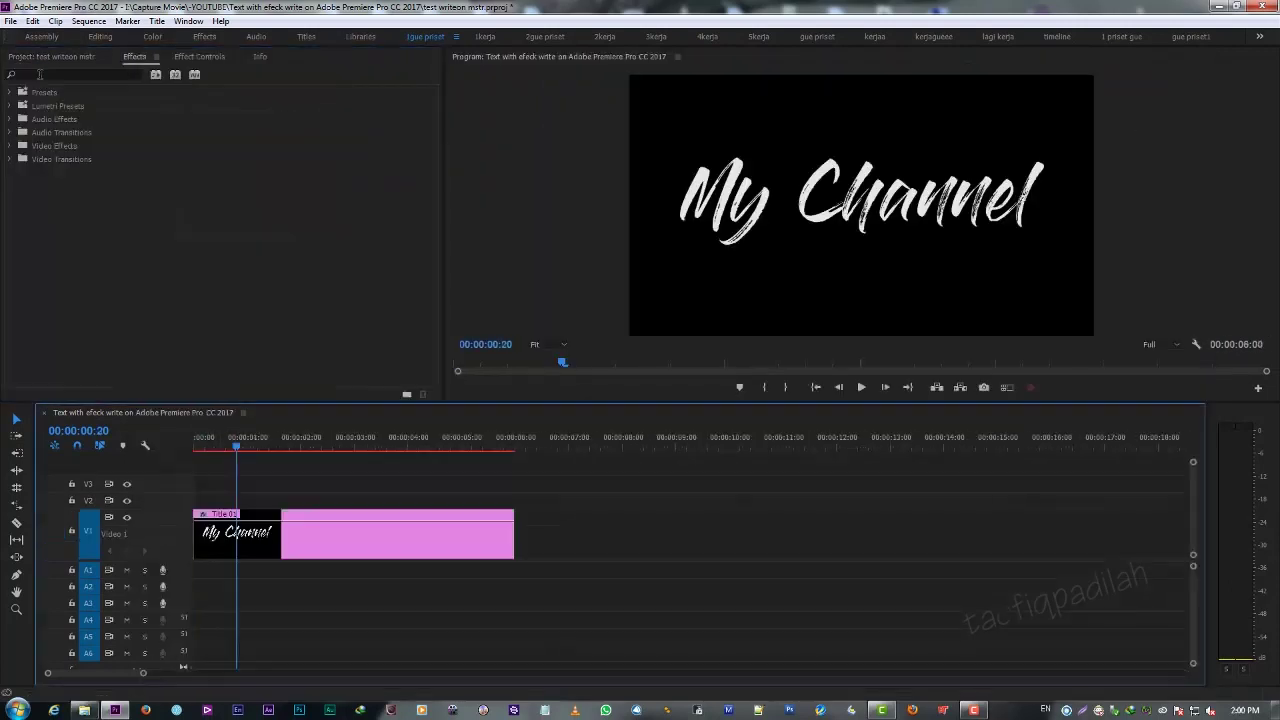
Apply the Write-on effect to the Title 01 clip and show its Effect Controls
{"action": "left_click", "coordinate": [134, 56]}
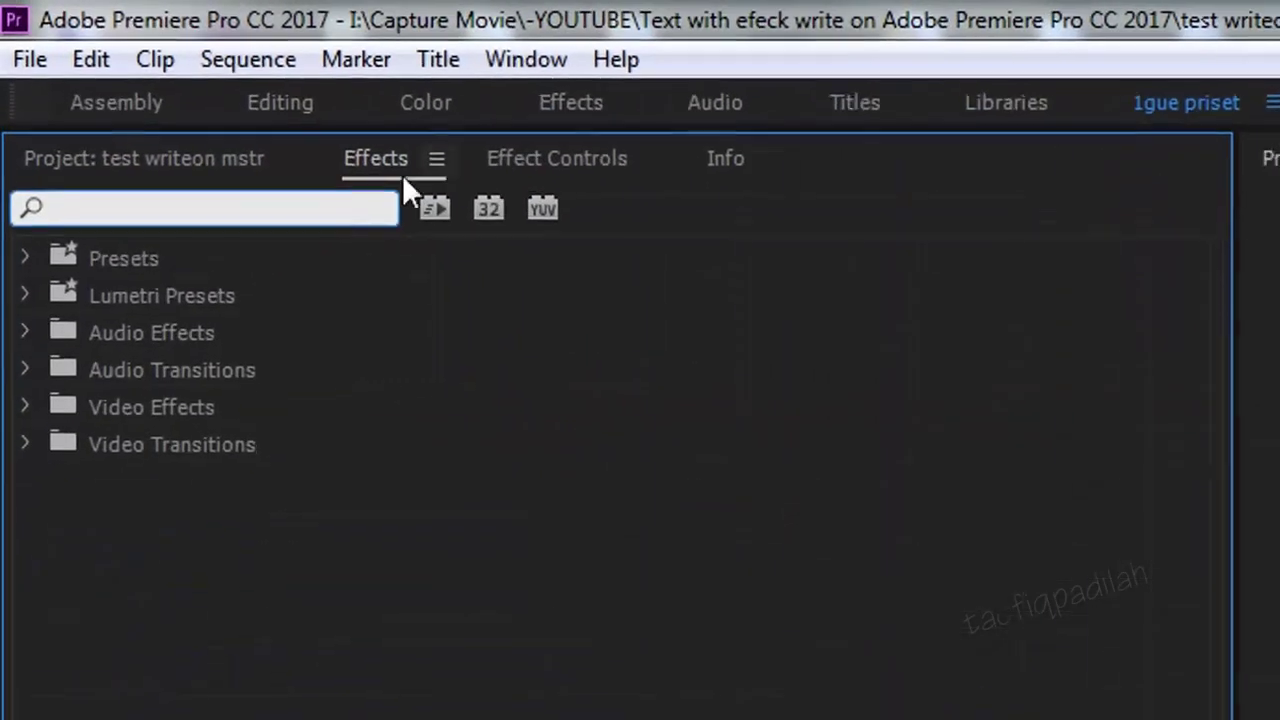
{"action": "left_click", "coordinate": [142, 208]}
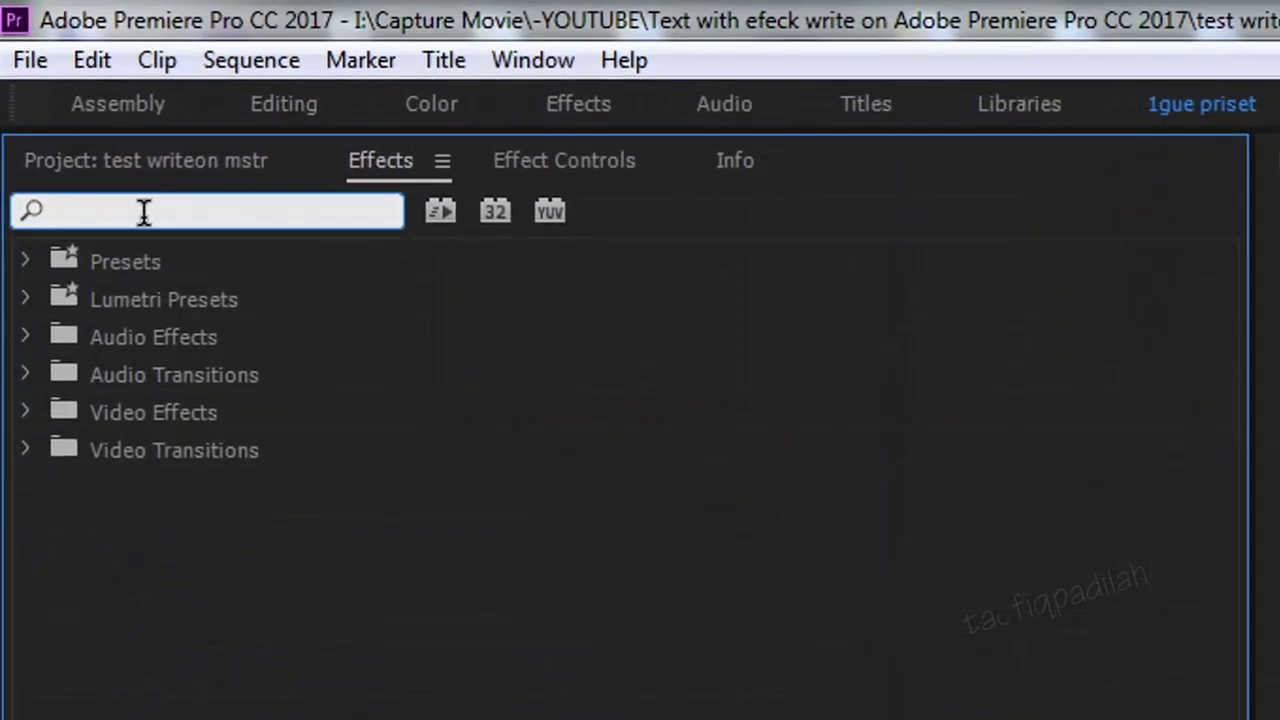
{"action": "type", "text": "write"}
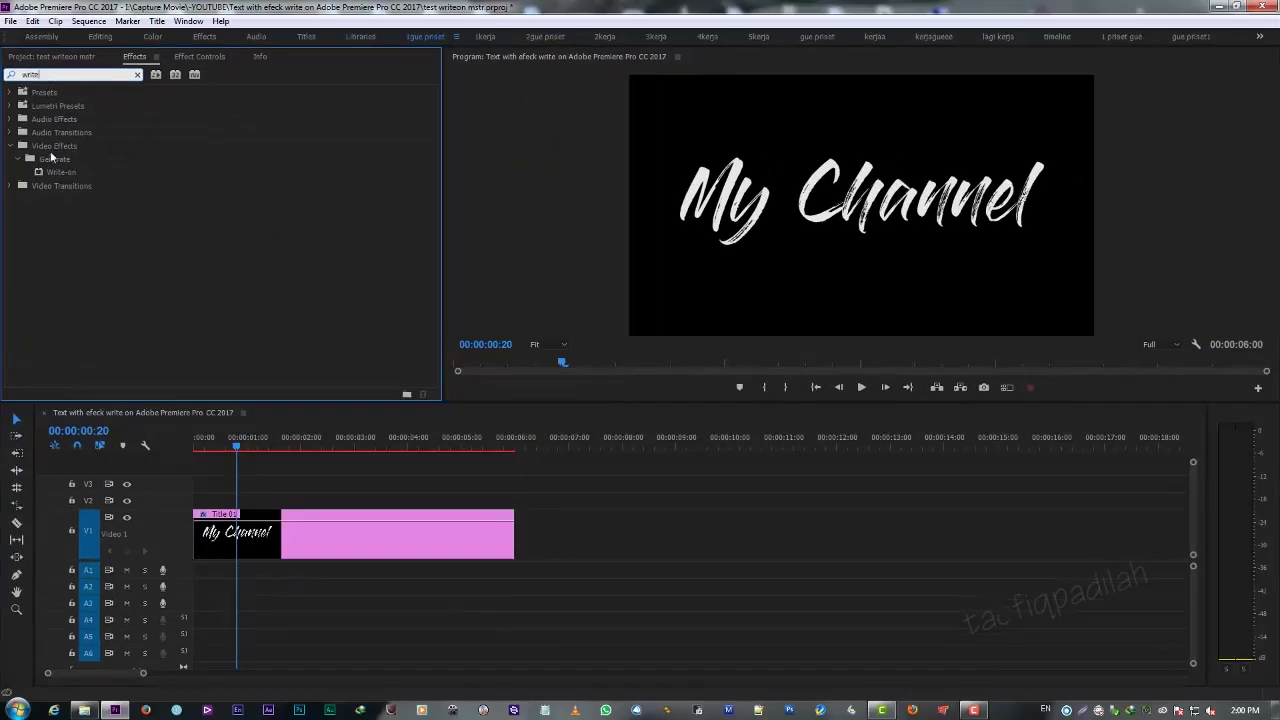
{"action": "left_click", "coordinate": [52, 174]}
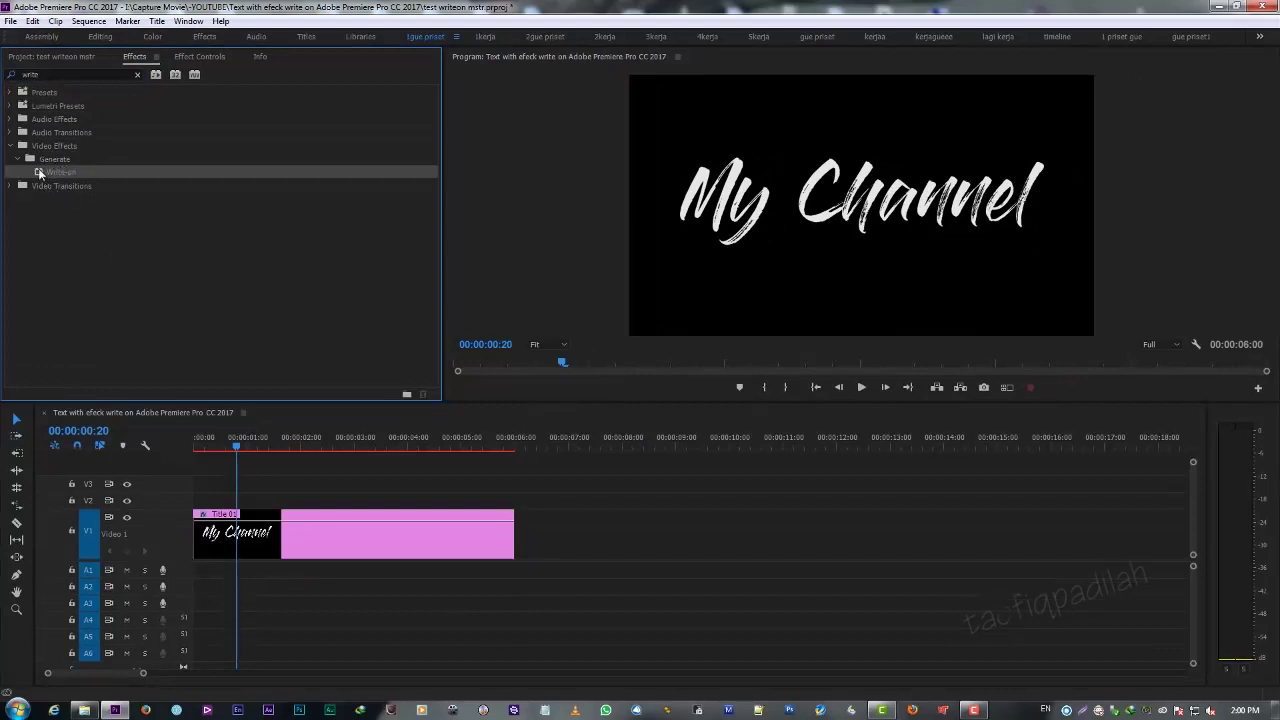
{"action": "left_click_drag", "start_coordinate": [242, 484], "coordinate": [239, 536]}
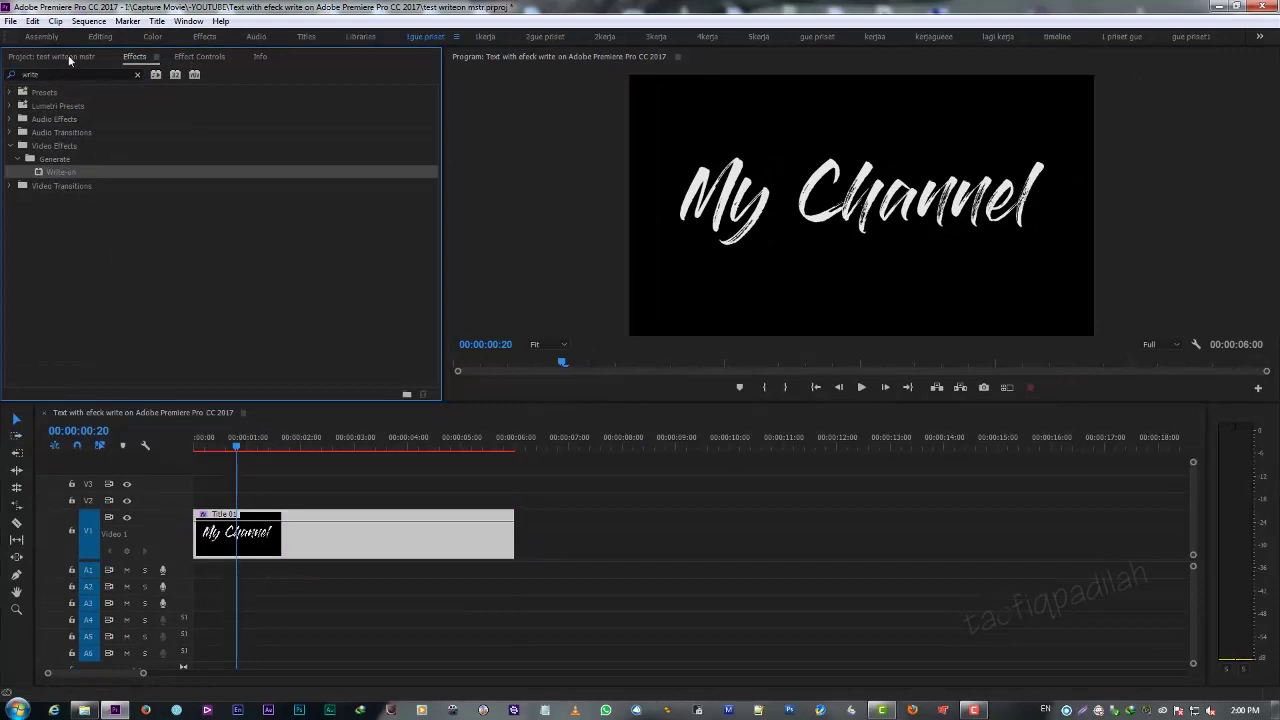
{"action": "left_click", "coordinate": [182, 56]}
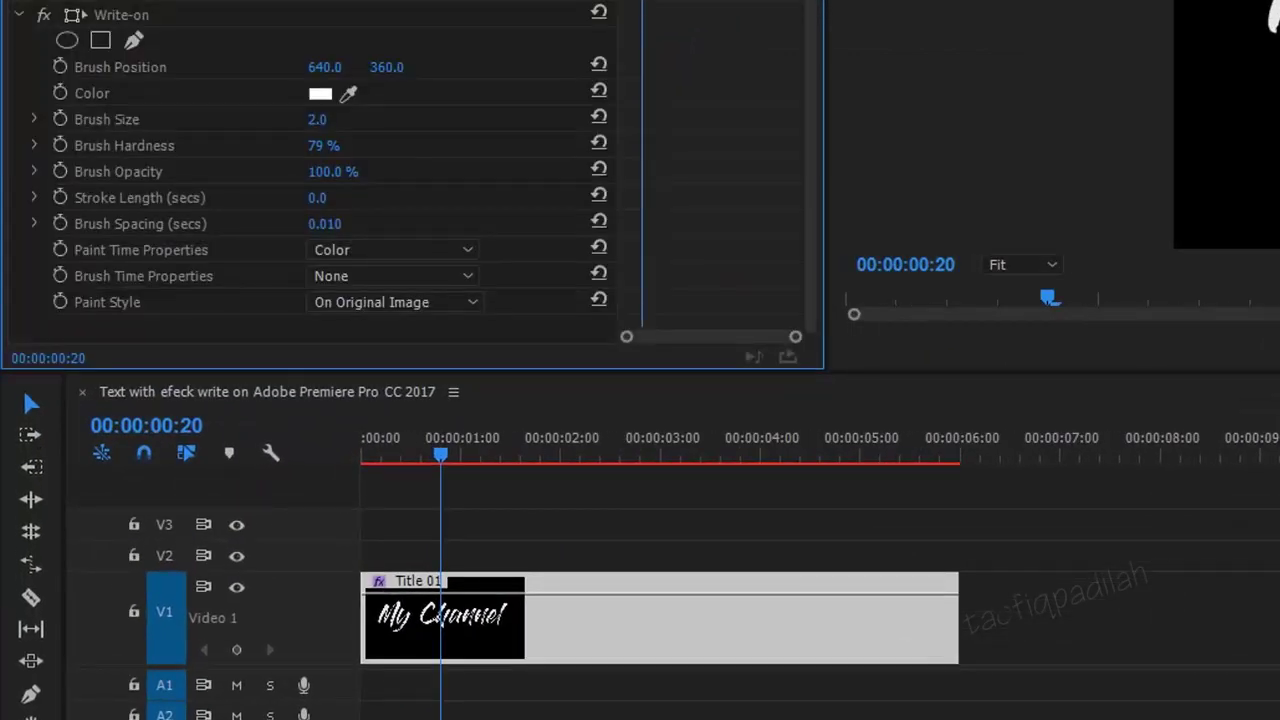
Change the Write-on Color from white to bright green 00FF12
{"action": "left_click", "coordinate": [322, 93]}
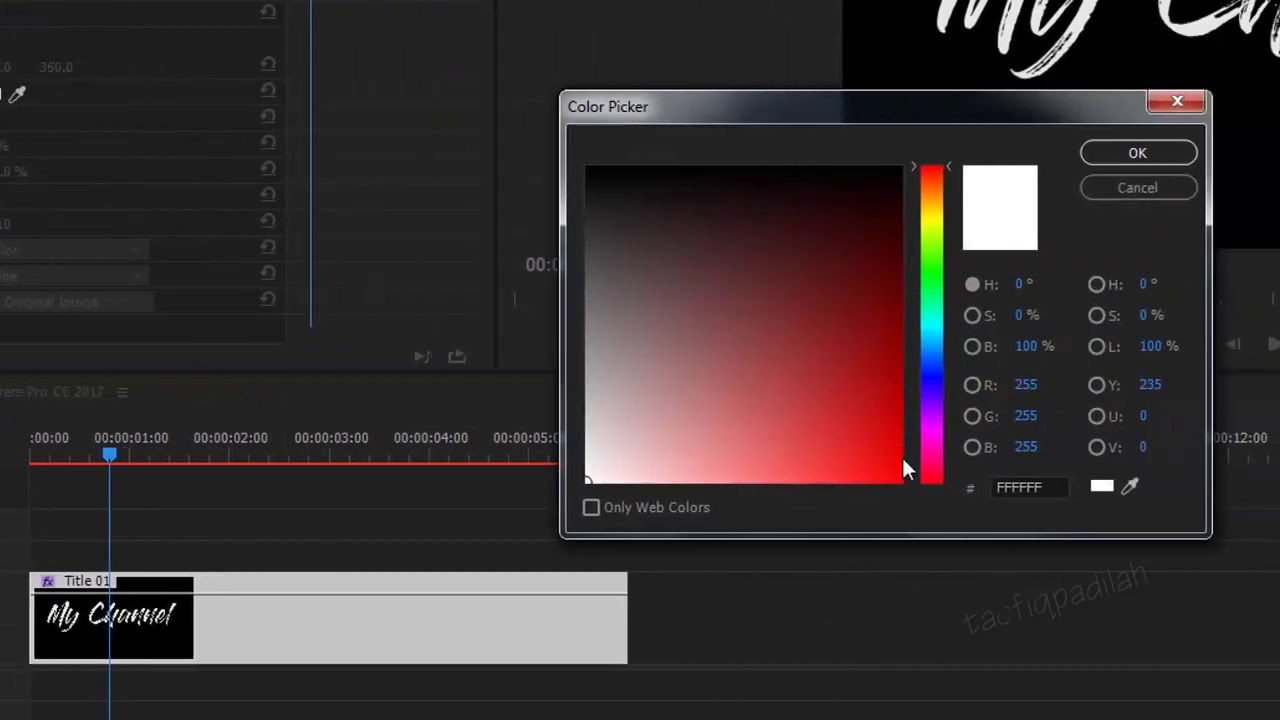
{"action": "left_click", "coordinate": [933, 381]}
{"action": "left_click", "coordinate": [904, 460]}
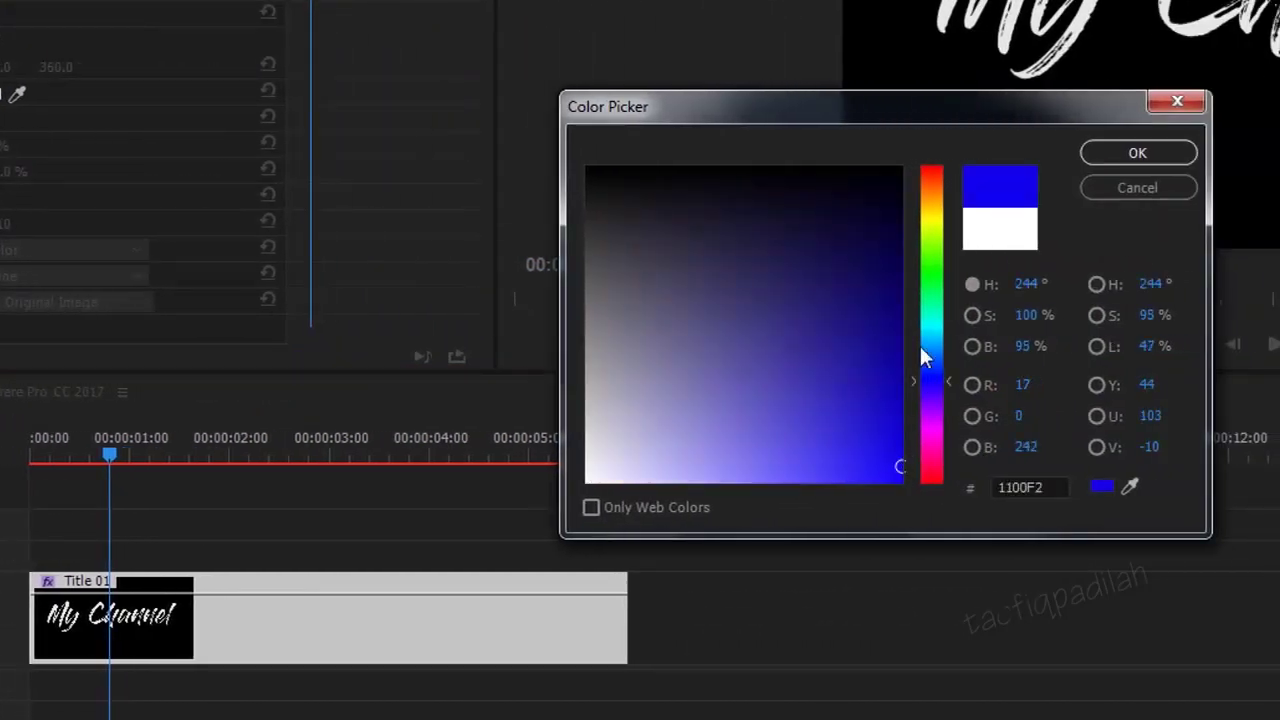
{"action": "left_click", "coordinate": [941, 278]}
{"action": "left_click_drag", "start_coordinate": [888, 436], "coordinate": [933, 540]}
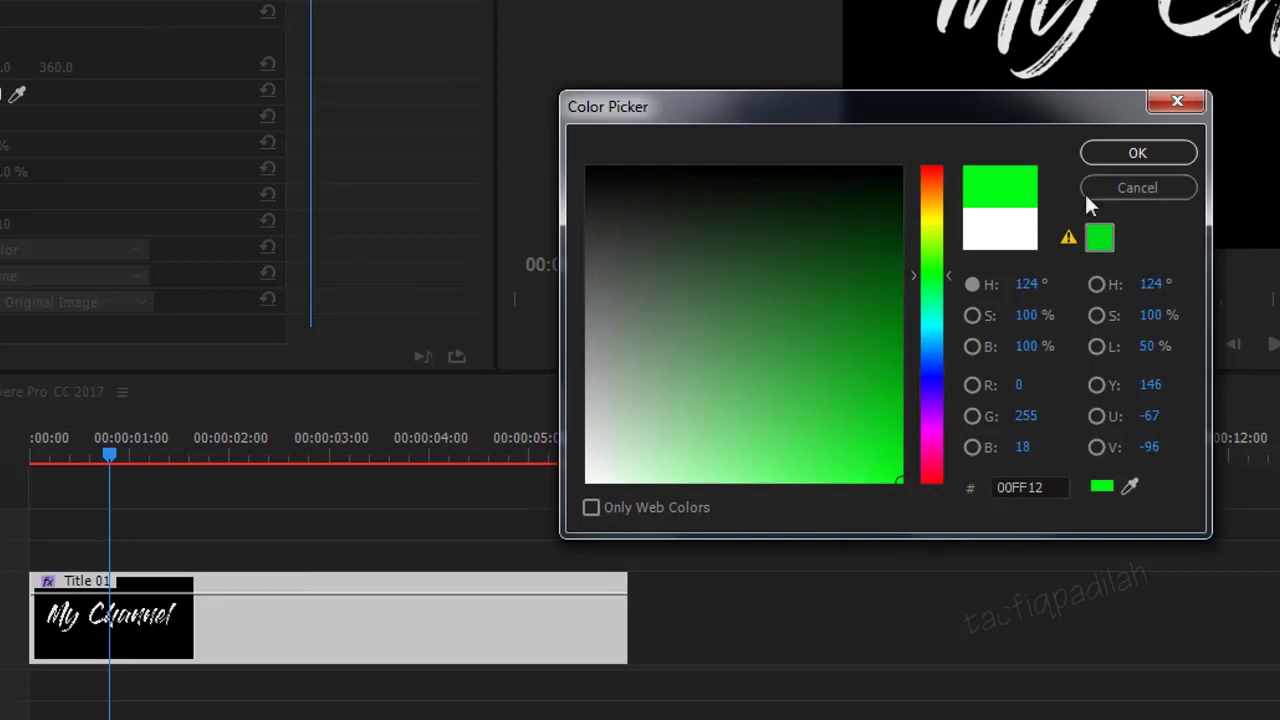
{"action": "left_click", "coordinate": [1113, 153]}
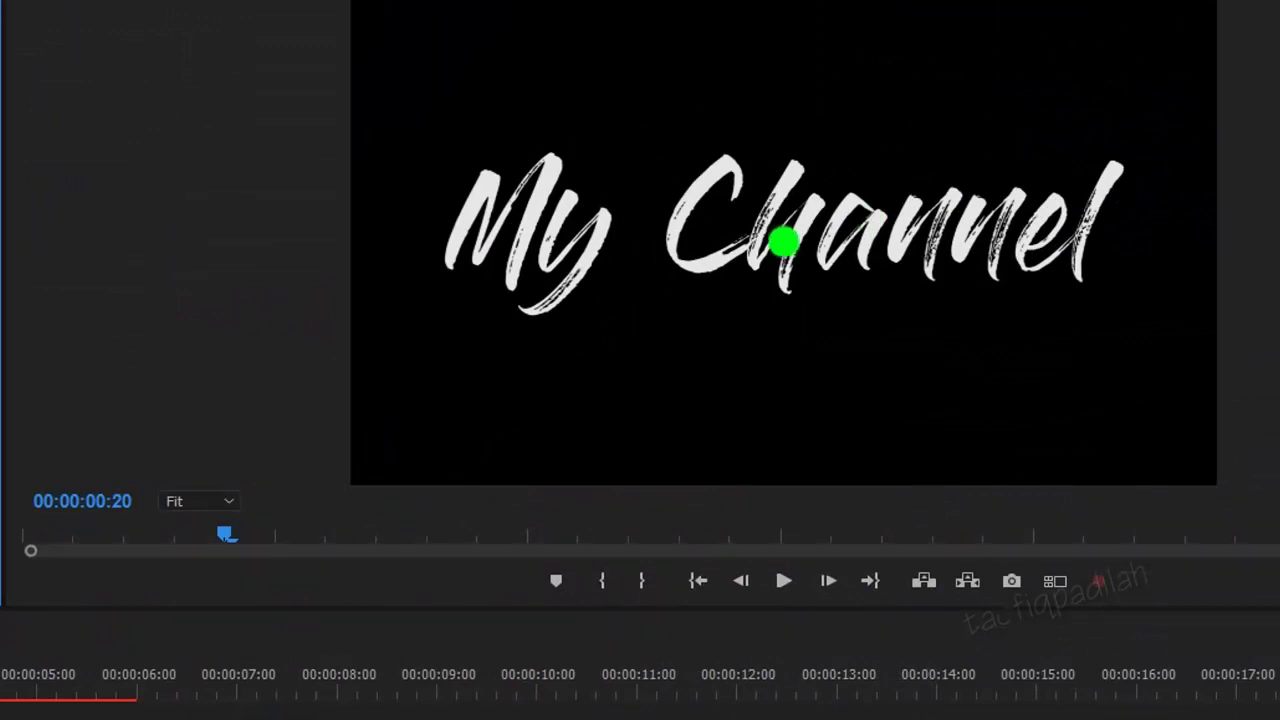
Set the Program monitor to 100%, go to an early frame, and enable Brush Position keyframing
{"action": "left_click", "coordinate": [200, 501]}
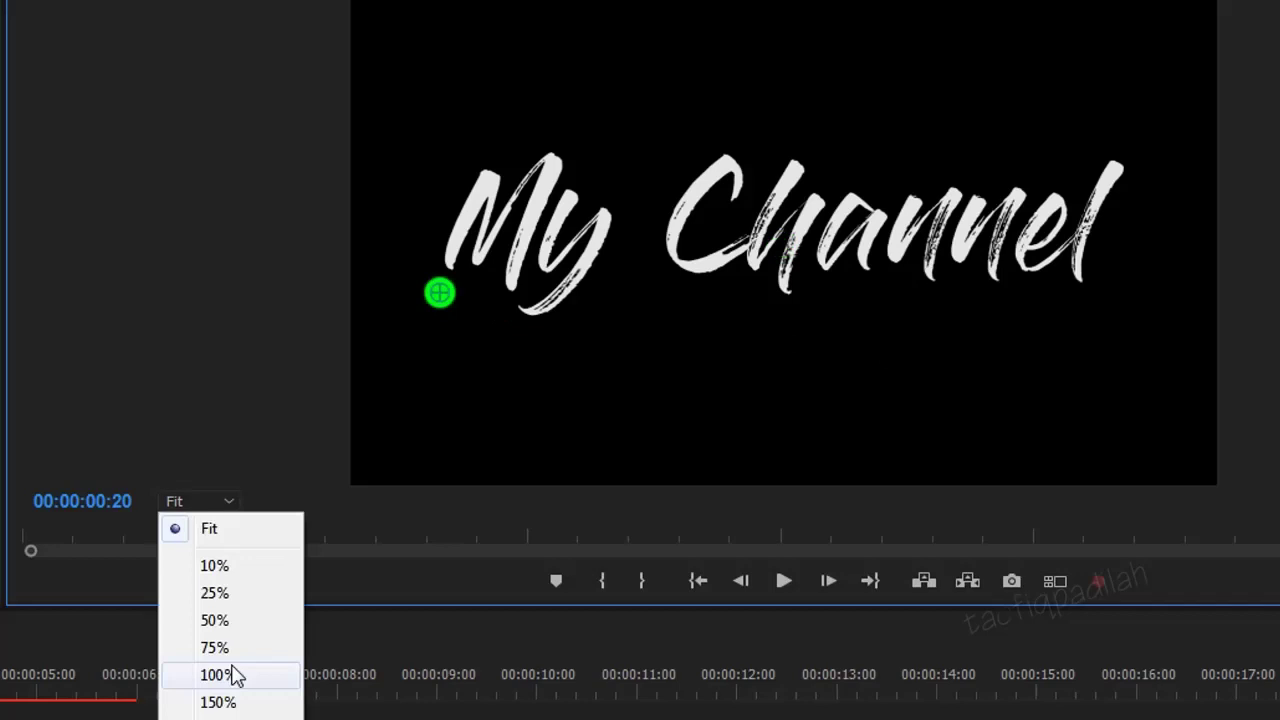
{"action": "left_click", "coordinate": [232, 674]}
{"action": "left_click_drag", "start_coordinate": [351, 474], "coordinate": [269, 475]}
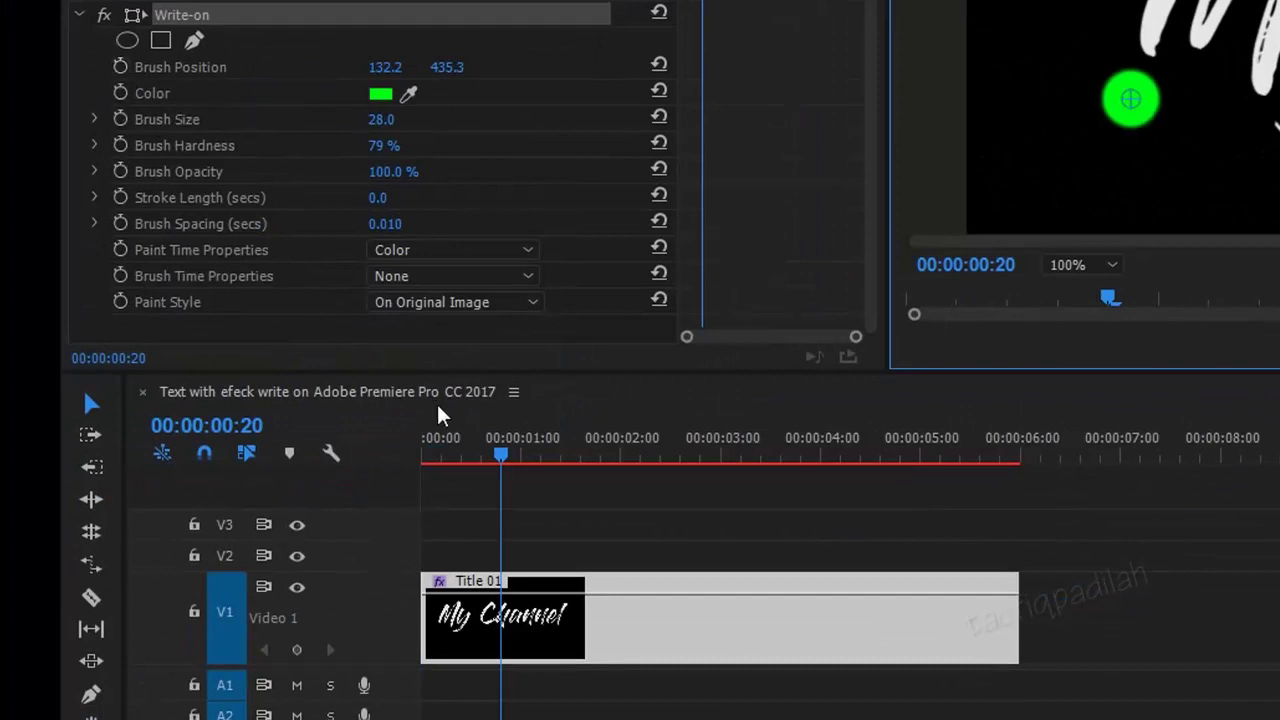
{"action": "left_click_drag", "start_coordinate": [498, 458], "coordinate": [464, 466]}
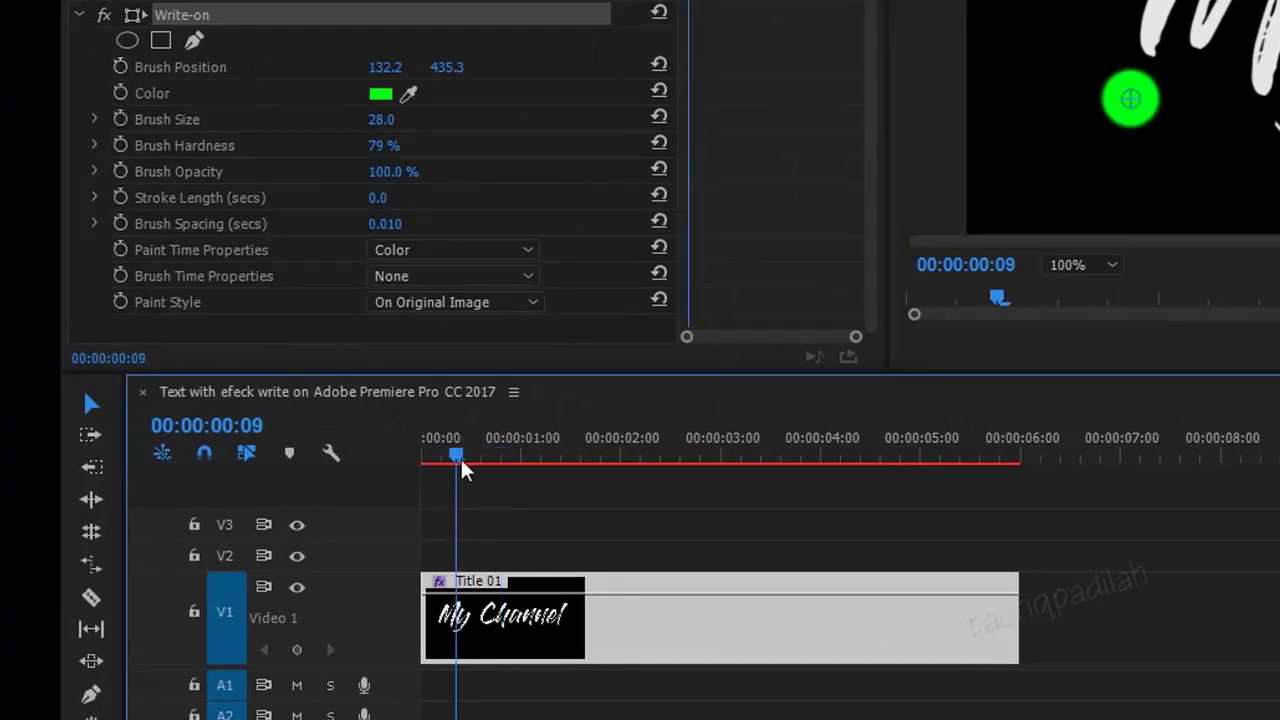
{"action": "left_click", "coordinate": [121, 66]}
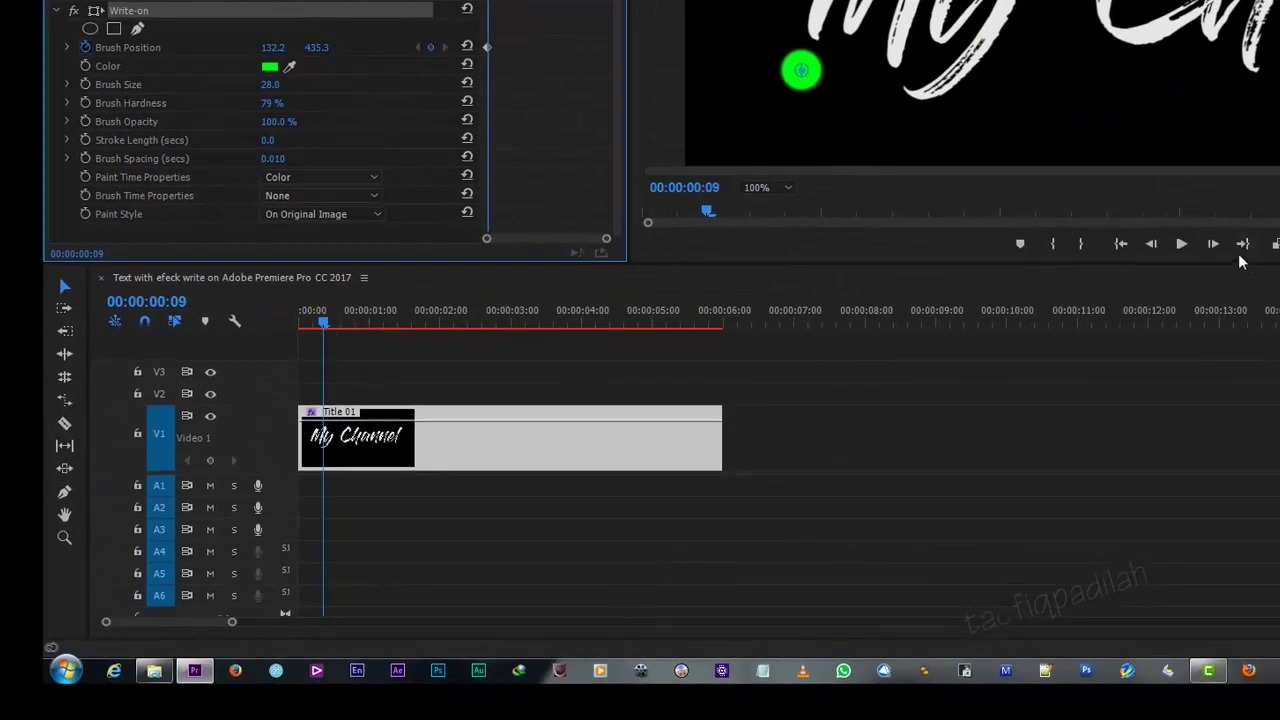
Keyframe the brush frame by frame up and down the strokes of the M
{"action": "left_click", "coordinate": [1212, 247]}
{"action": "left_click", "coordinate": [1212, 247]}
{"action": "left_click", "coordinate": [1213, 248]}
{"action": "left_click", "coordinate": [1213, 248]}
{"action": "left_click", "coordinate": [1213, 248]}
{"action": "left_click_drag", "start_coordinate": [803, 75], "coordinate": [816, 27]}
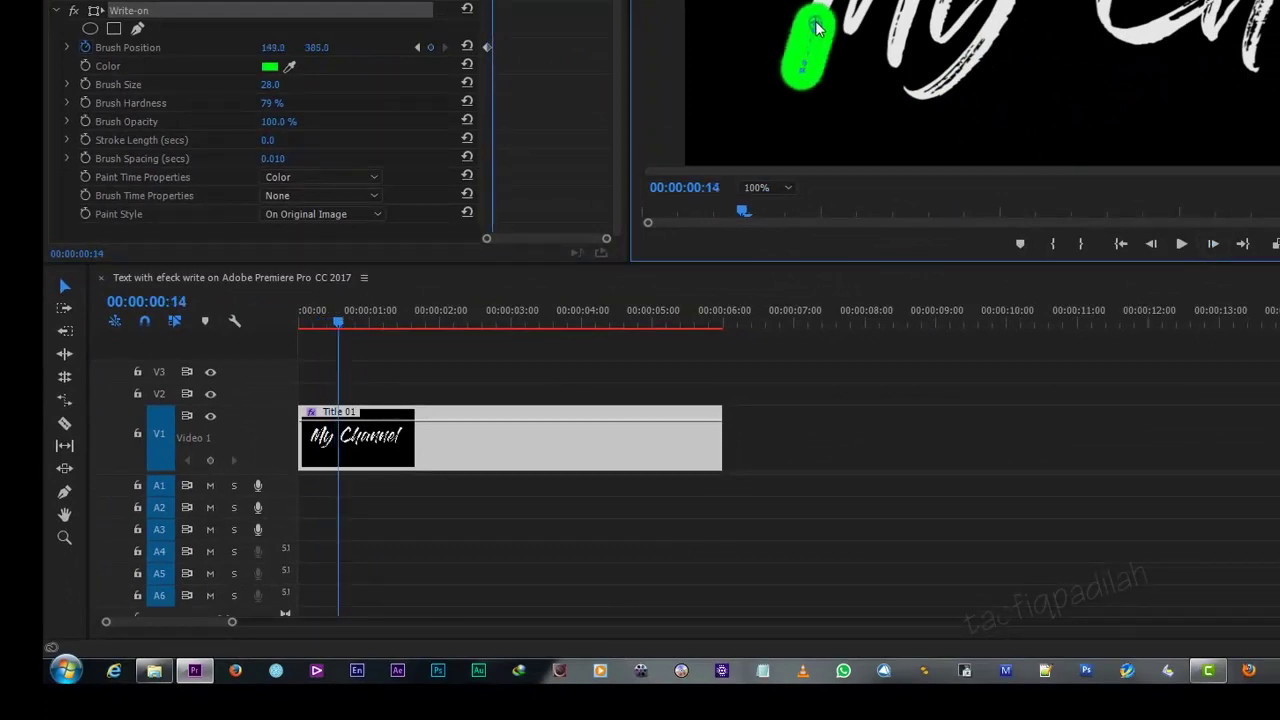
{"action": "left_click", "coordinate": [1213, 247]}
{"action": "left_click", "coordinate": [1213, 247]}
{"action": "left_click", "coordinate": [1214, 247]}
{"action": "left_click", "coordinate": [1213, 247]}
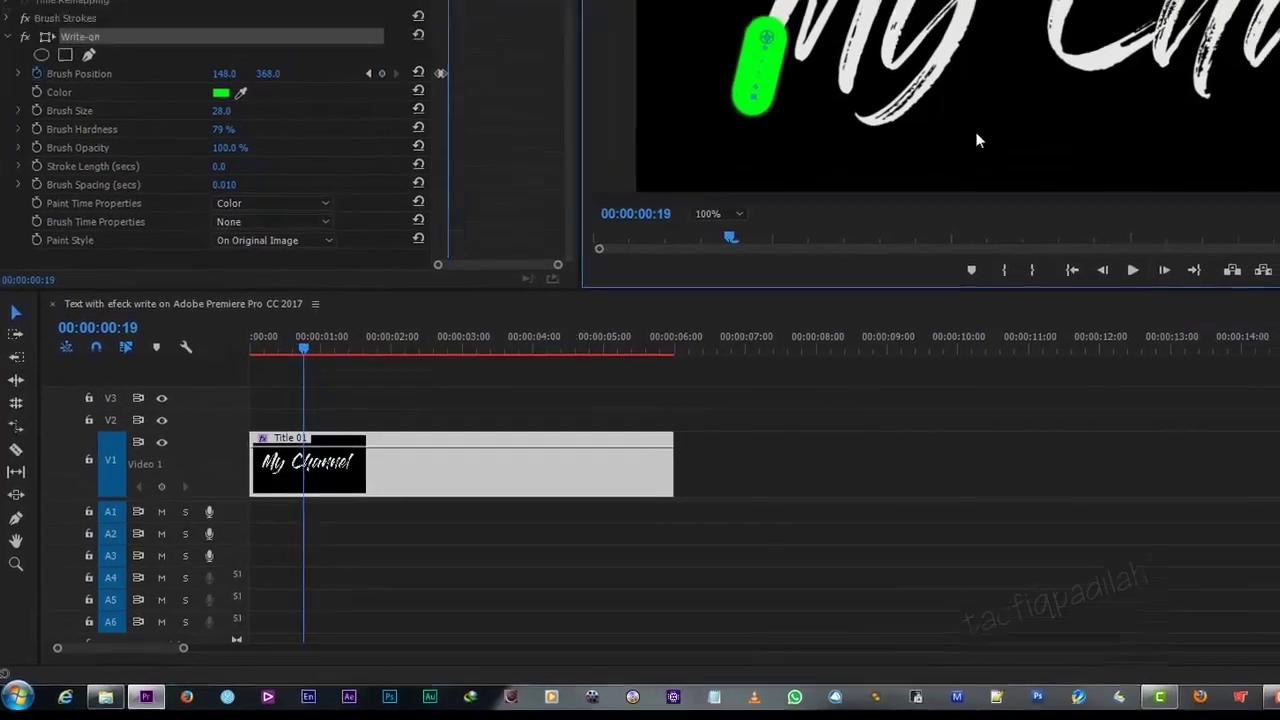
{"action": "left_click", "coordinate": [1213, 247]}
{"action": "left_click_drag", "start_coordinate": [636, 105], "coordinate": [657, 57]}
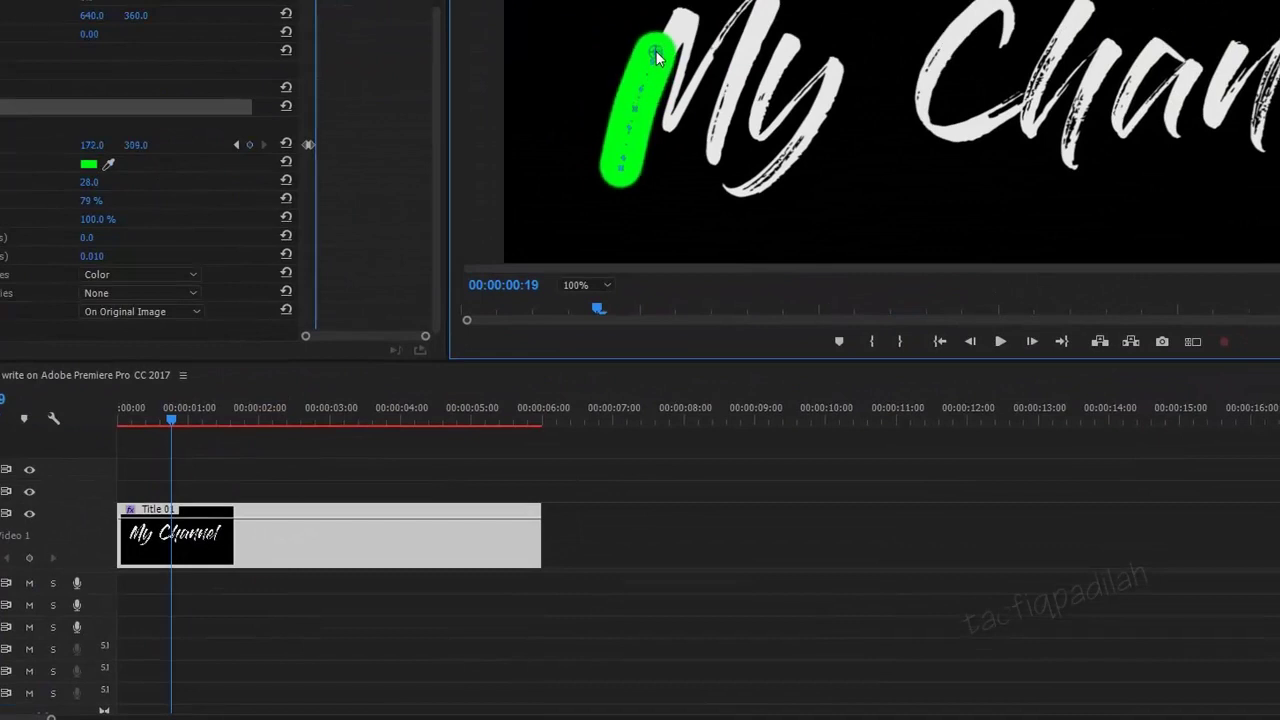
{"action": "left_click", "coordinate": [1030, 342]}
{"action": "left_click", "coordinate": [1030, 342]}
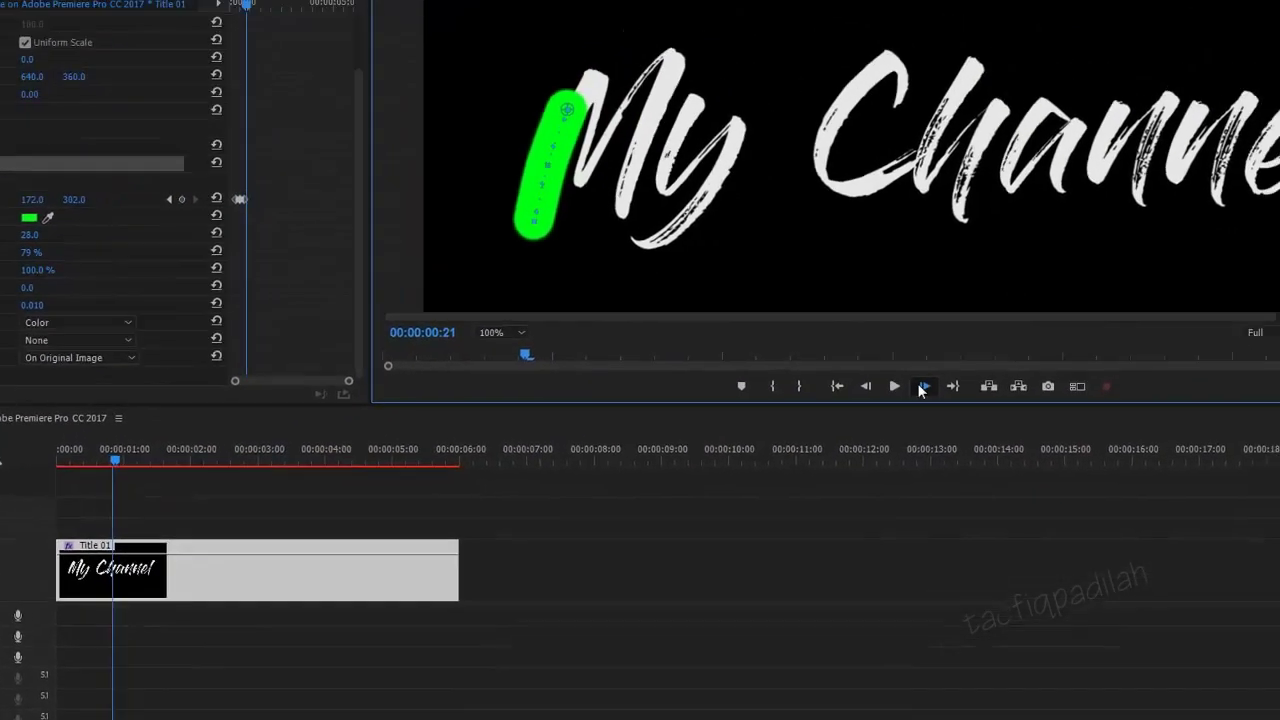
{"action": "left_click", "coordinate": [1030, 342]}
{"action": "left_click", "coordinate": [1030, 342]}
{"action": "left_click", "coordinate": [1030, 342]}
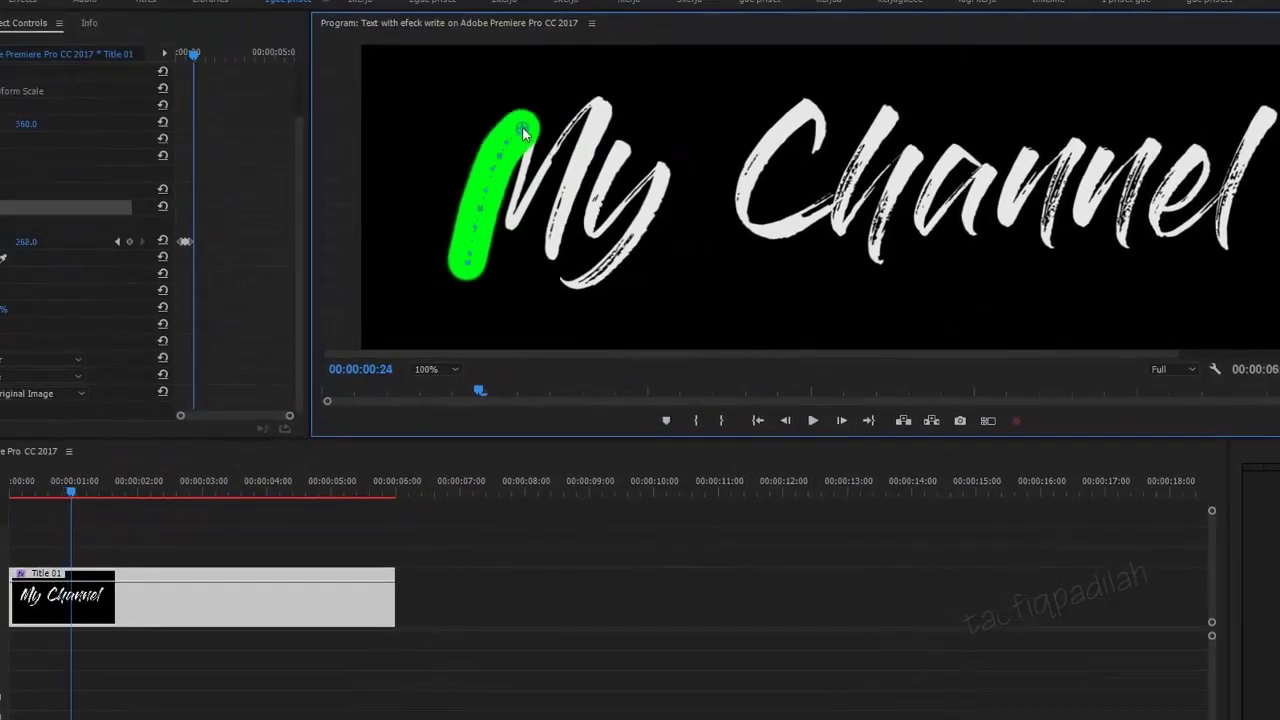
{"action": "left_click_drag", "start_coordinate": [522, 126], "coordinate": [525, 122]}
{"action": "left_click", "coordinate": [841, 421]}
{"action": "left_click", "coordinate": [841, 421]}
{"action": "left_click", "coordinate": [841, 421]}
{"action": "left_click", "coordinate": [841, 421]}
{"action": "left_click", "coordinate": [841, 421]}
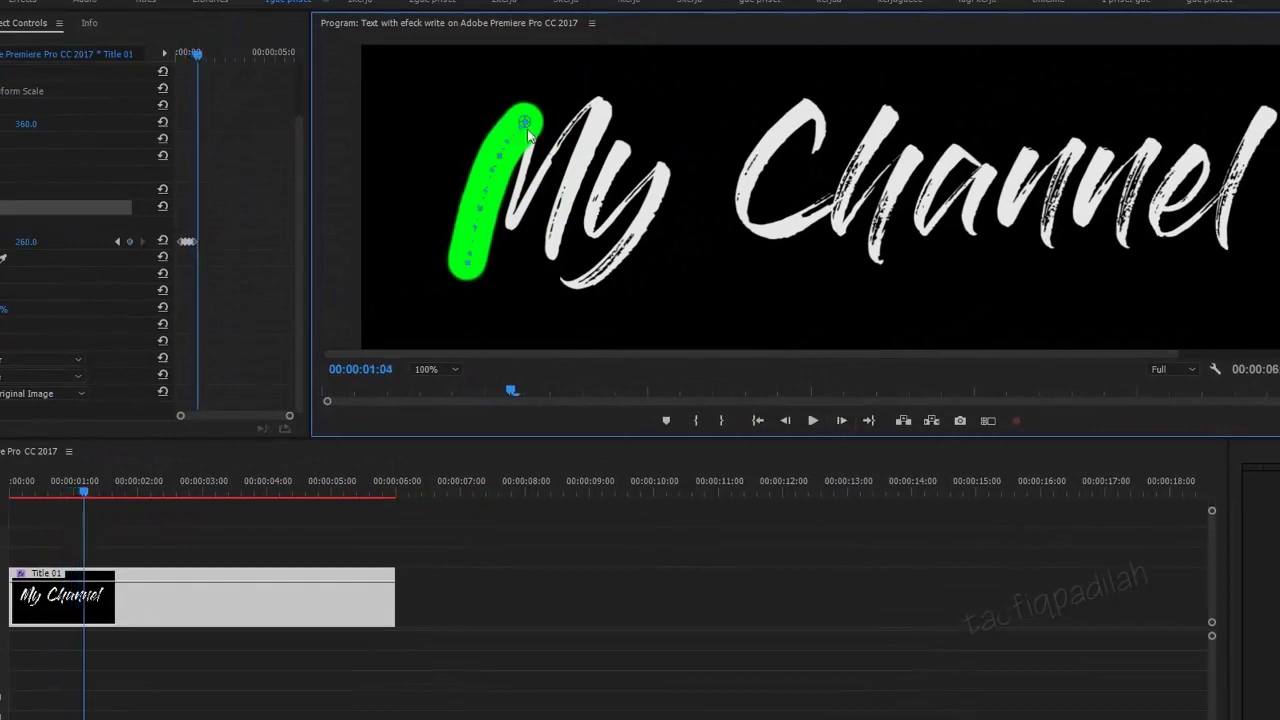
{"action": "left_click_drag", "start_coordinate": [523, 135], "coordinate": [518, 165]}
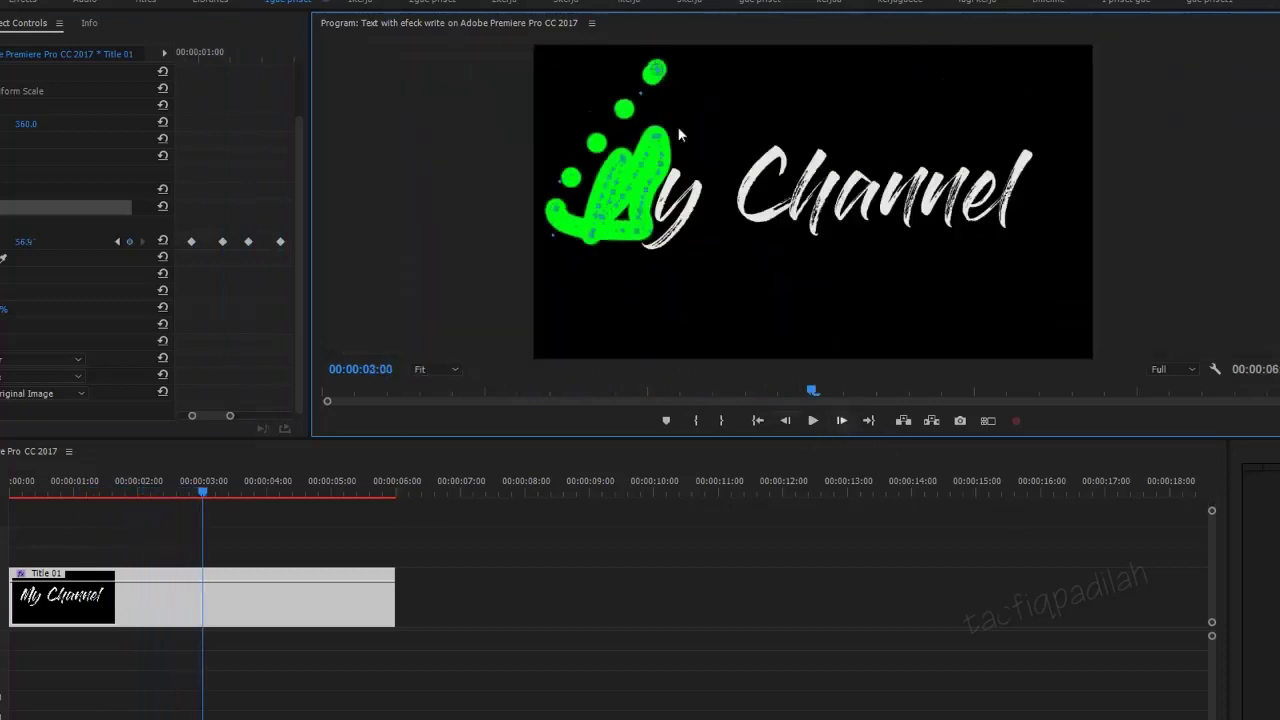
At 150% magnification, keyframe the brush through the final letter to finish the title
{"action": "left_click", "coordinate": [437, 369]}
{"action": "left_click", "coordinate": [448, 499]}
{"action": "left_click", "coordinate": [841, 420]}
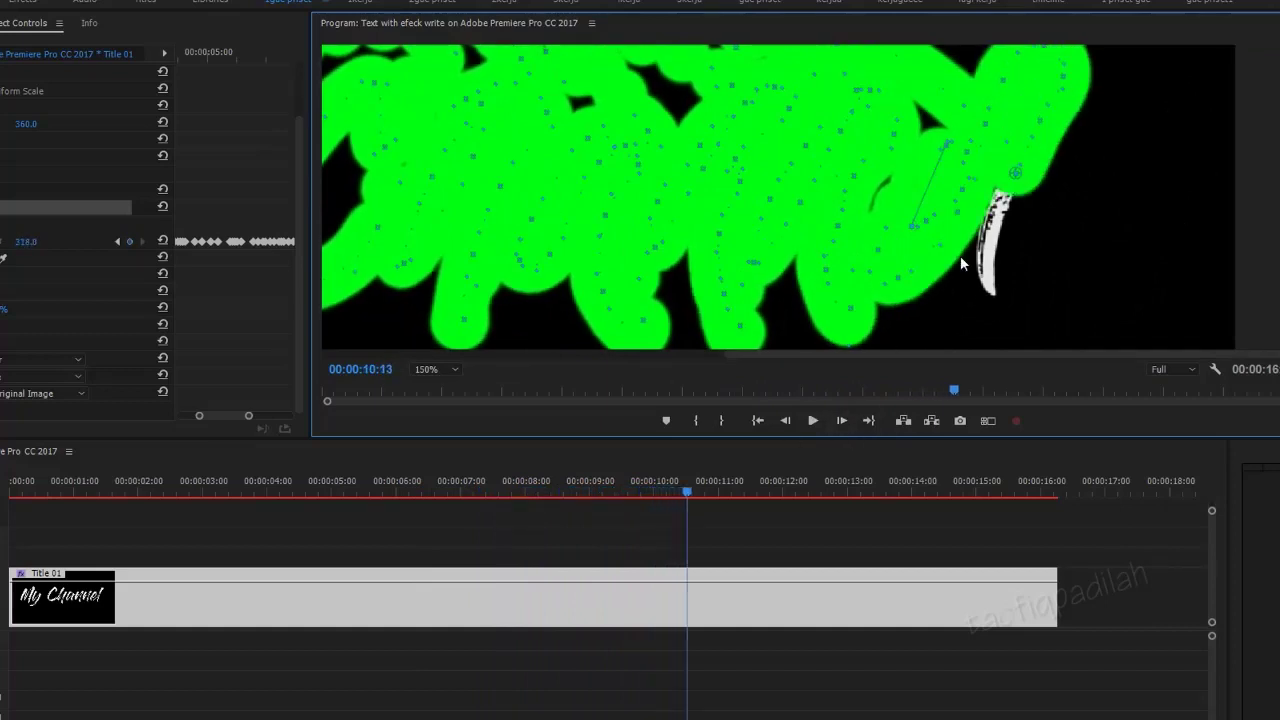
{"action": "left_click", "coordinate": [844, 420]}
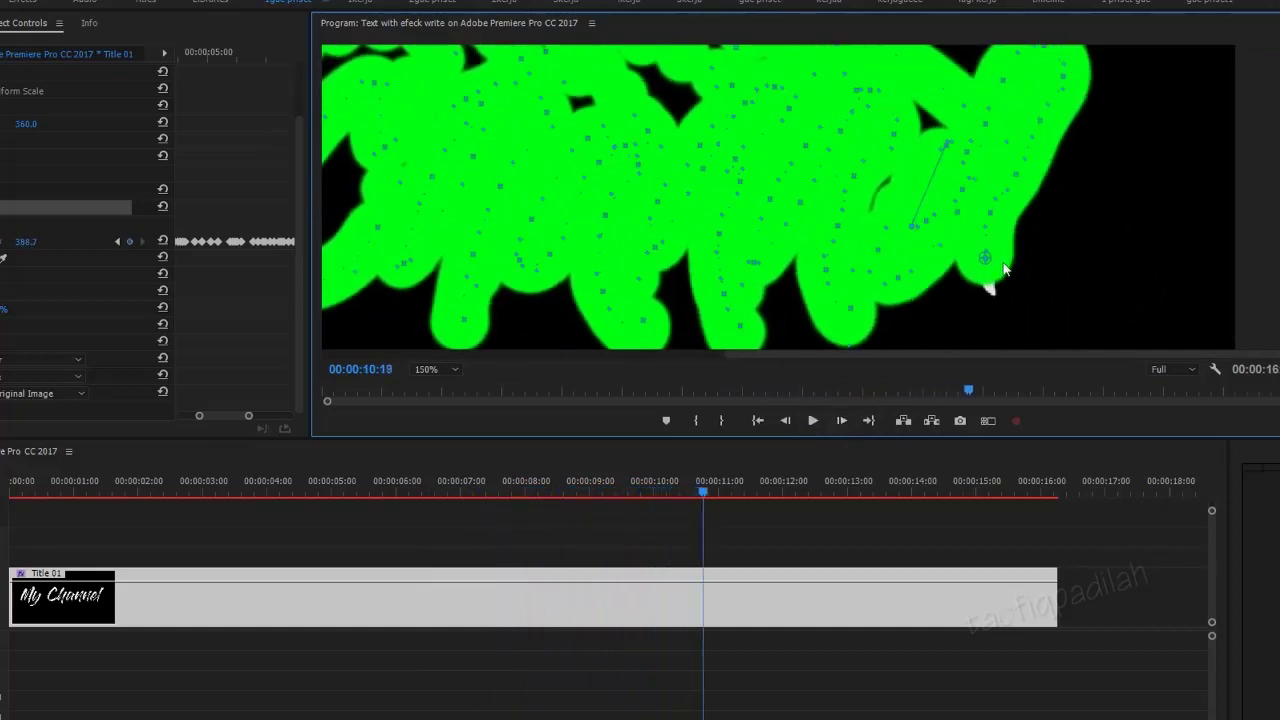
{"action": "left_click_drag", "start_coordinate": [985, 262], "coordinate": [1014, 318]}
{"action": "left_click", "coordinate": [841, 420]}
{"action": "mouse_move", "coordinate": [1021, 322]}
{"action": "left_mouse_down"}
{"action": "mouse_move", "coordinate": [1144, 316]}
{"action": "mouse_move", "coordinate": [1159, 241]}
{"action": "left_mouse_up"}
{"action": "left_click", "coordinate": [842, 421]}
Fit the frame in the monitor and play the write-on animation from the start
{"action": "left_click", "coordinate": [440, 369]}
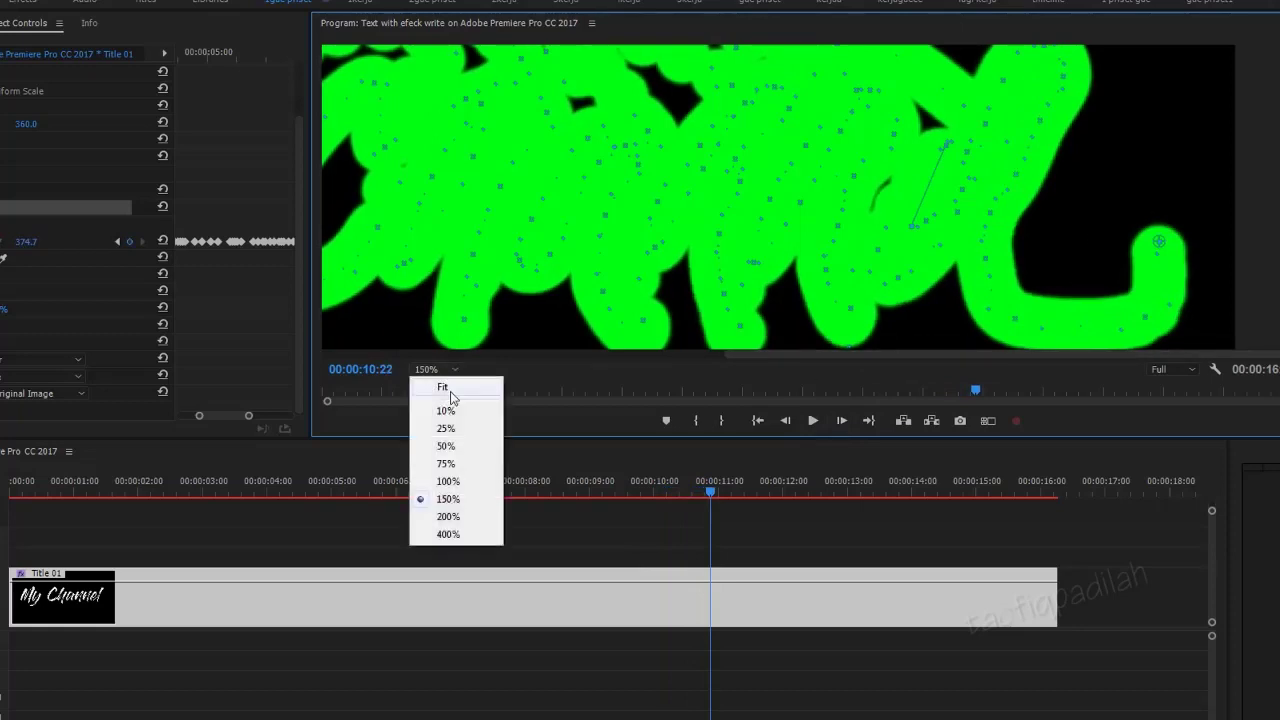
{"action": "left_click", "coordinate": [442, 385]}
{"action": "left_click_drag", "start_coordinate": [661, 492], "coordinate": [10, 492]}
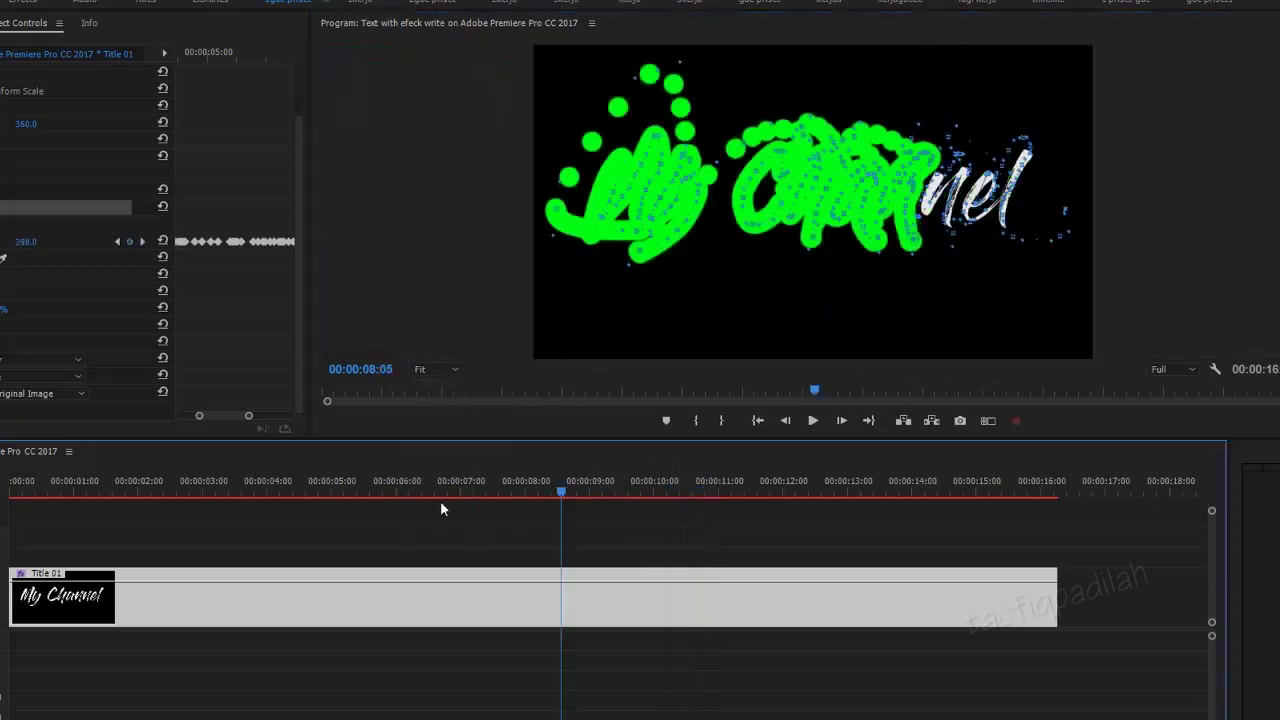
{"action": "left_click", "coordinate": [338, 510]}
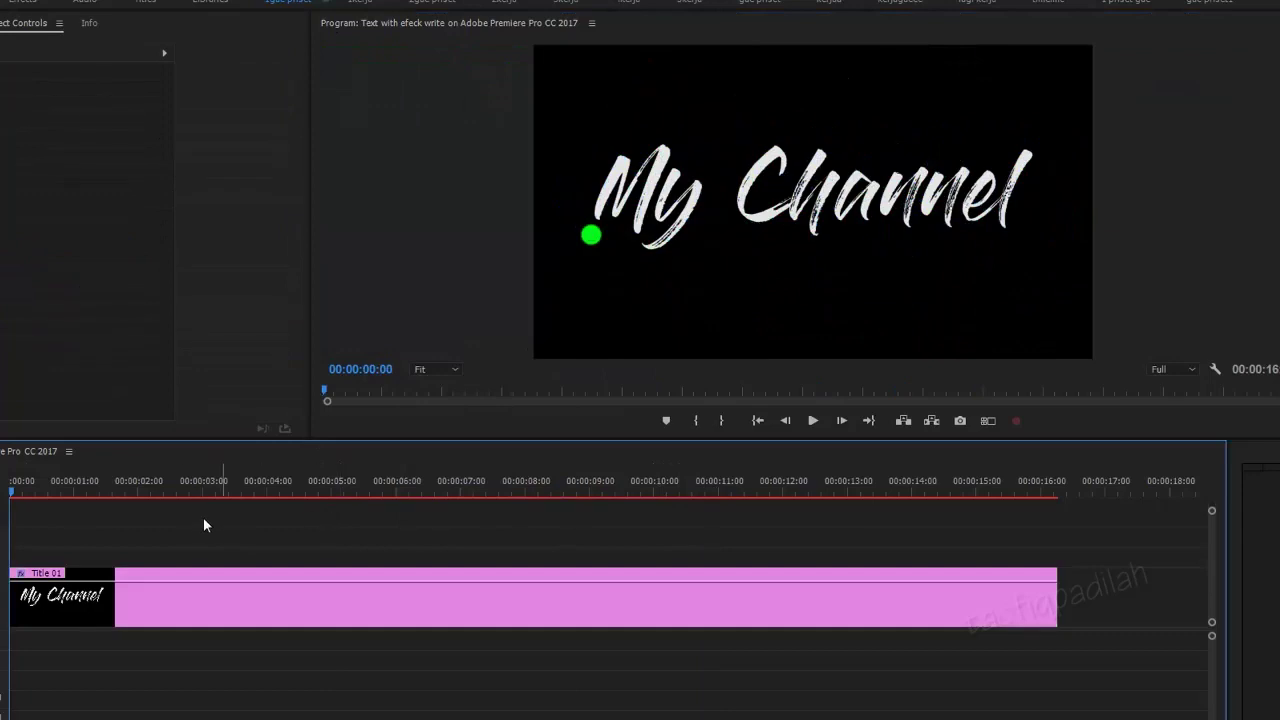
{"action": "left_click", "coordinate": [838, 422]}
{"action": "left_click", "coordinate": [809, 423]}
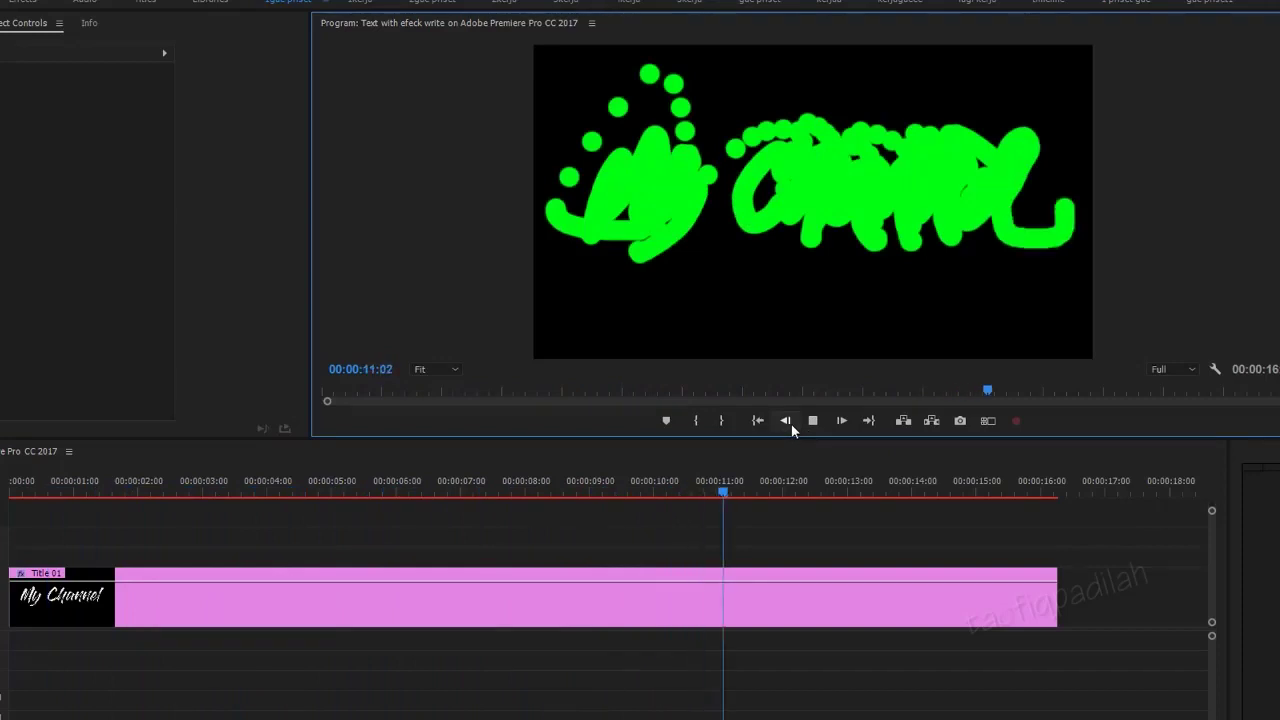
Cut Title 01 at 00:00:15:00 and delete the leftover tail segment
{"action": "left_click_drag", "start_coordinate": [857, 490], "coordinate": [975, 492]}
{"action": "key", "text": "ctrl+k"}
{"action": "left_click", "coordinate": [1024, 604]}
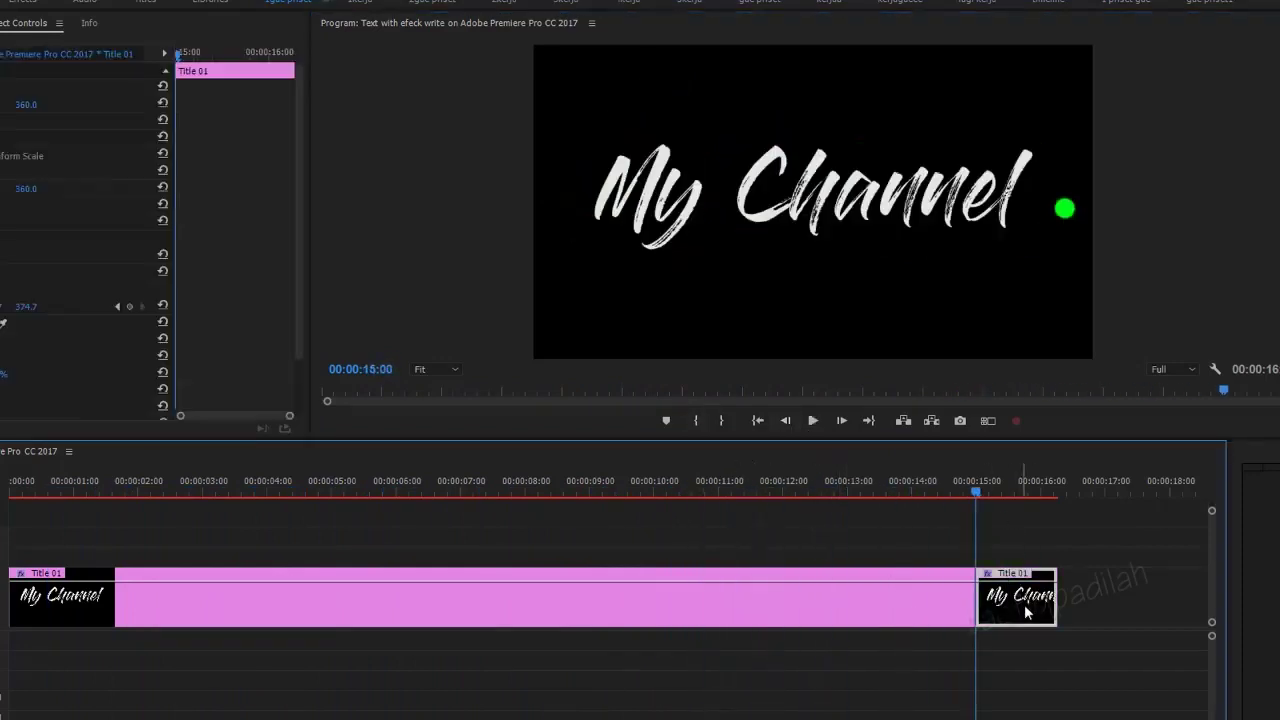
{"action": "left_click_drag", "start_coordinate": [1043, 563], "coordinate": [1050, 570]}
{"action": "key", "text": "Escape"}
{"action": "key", "text": "Delete"}
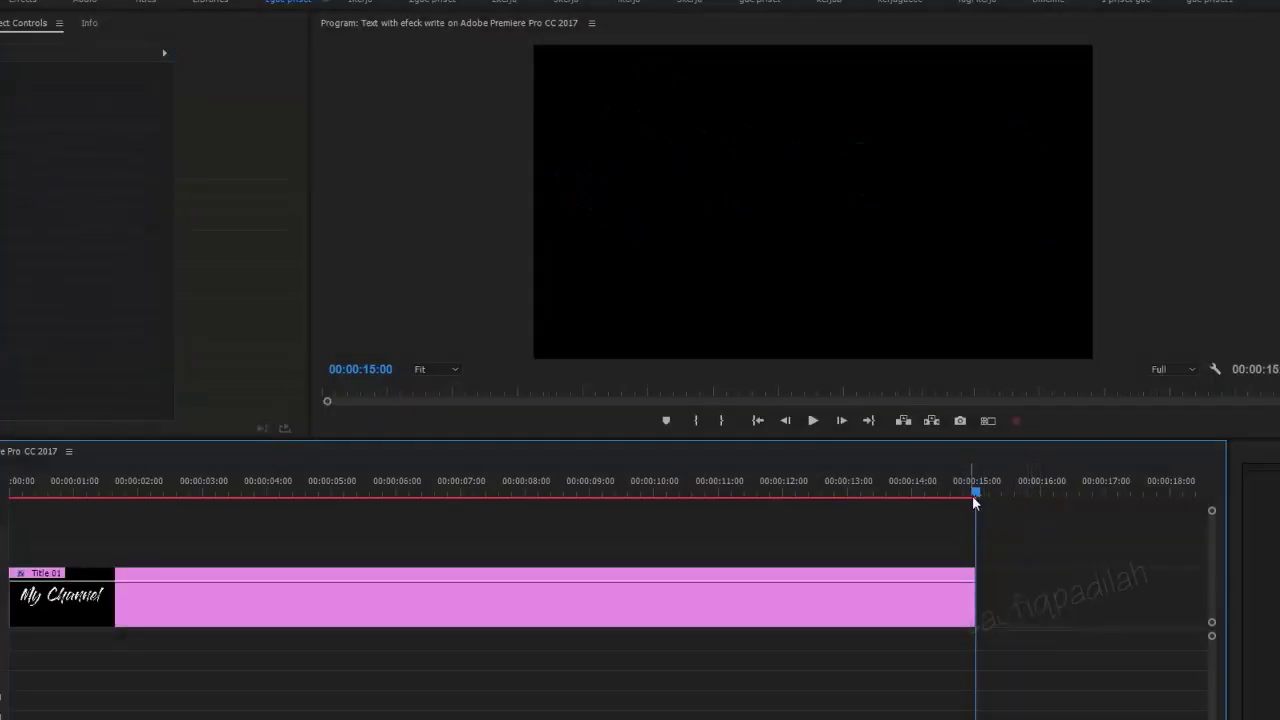
{"action": "left_click_drag", "start_coordinate": [975, 495], "coordinate": [12, 490]}
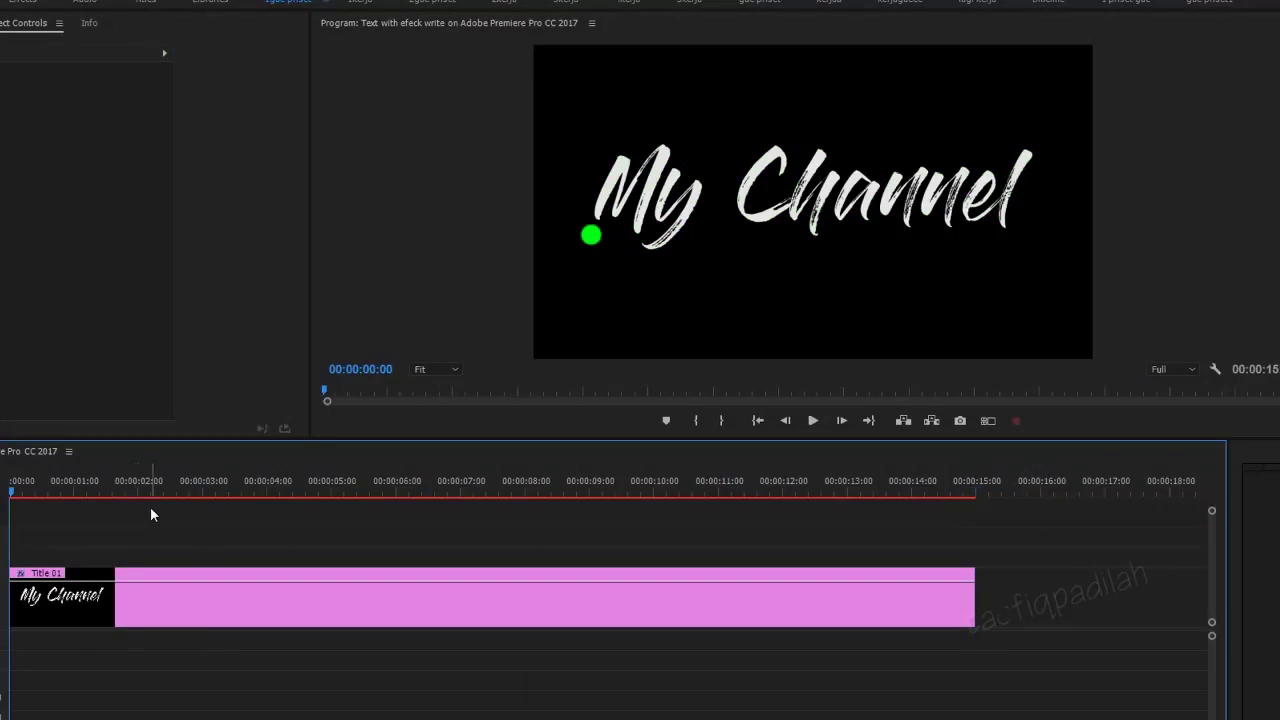
{"action": "left_click", "coordinate": [540, 597]}
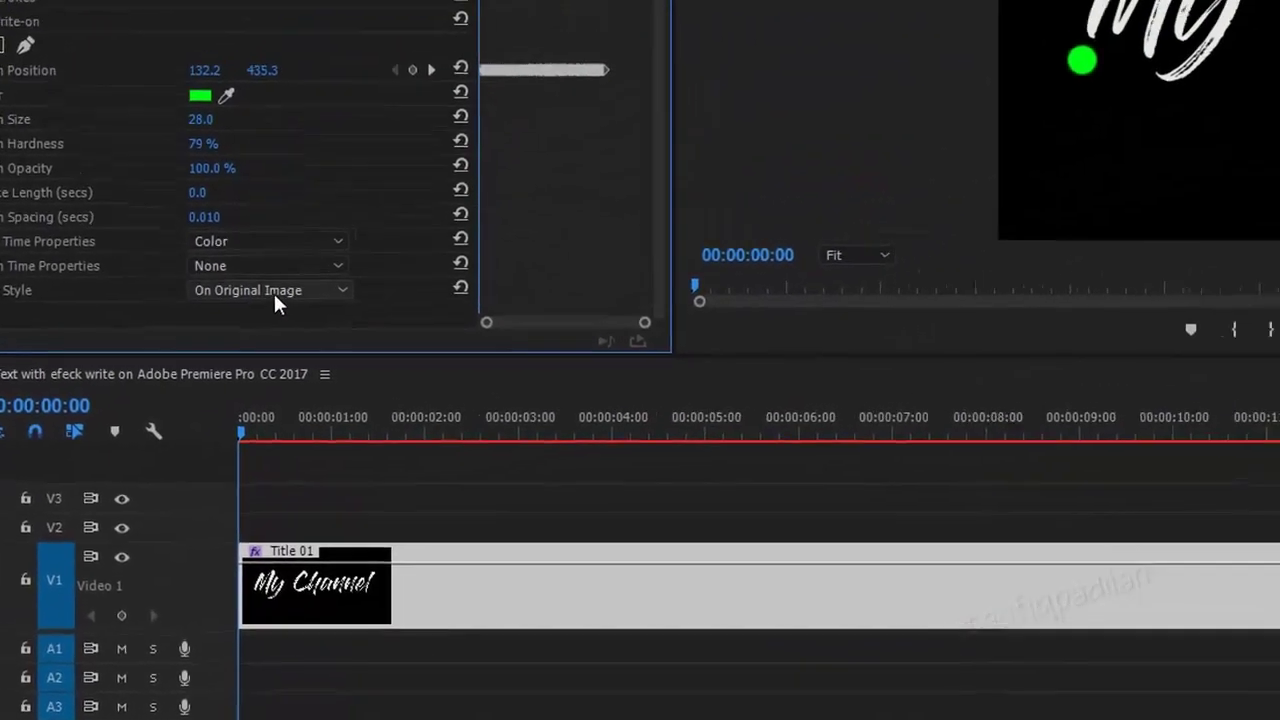
Set Write-on Paint Style to Reveal Original Image, preview it, and import Overlays.avi
{"action": "left_click", "coordinate": [275, 292]}
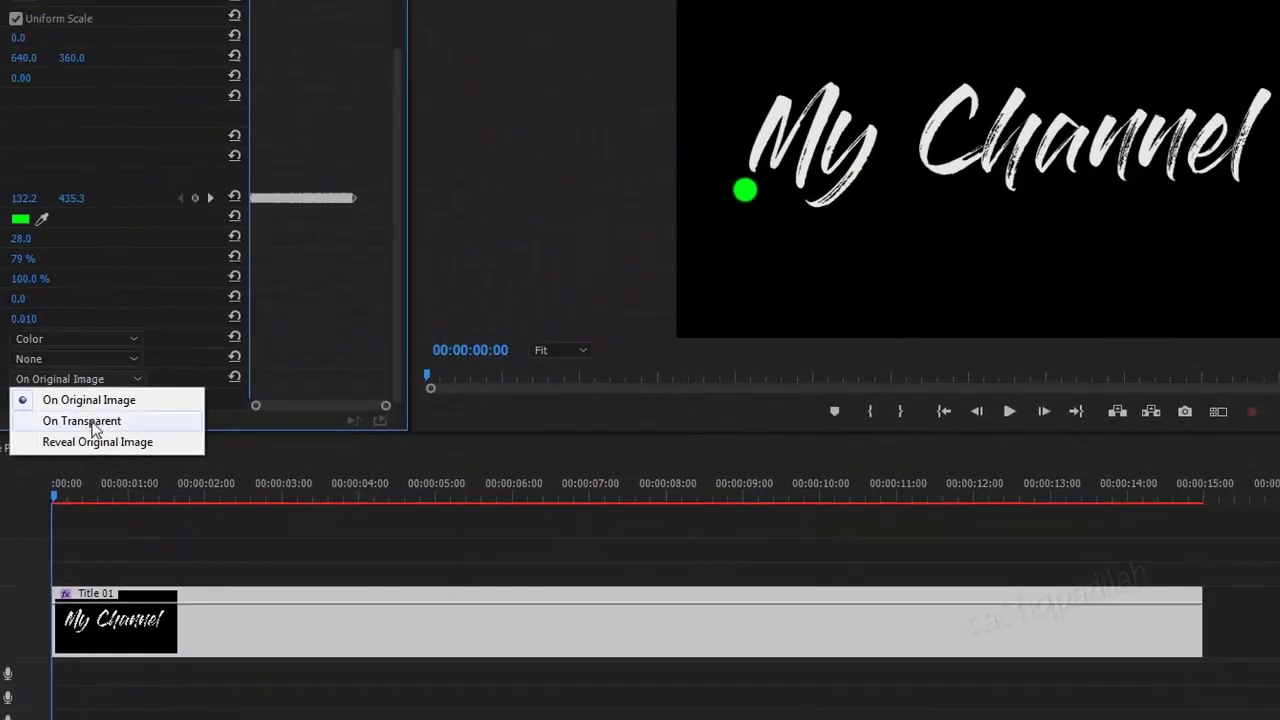
{"action": "left_click", "coordinate": [16, 470]}
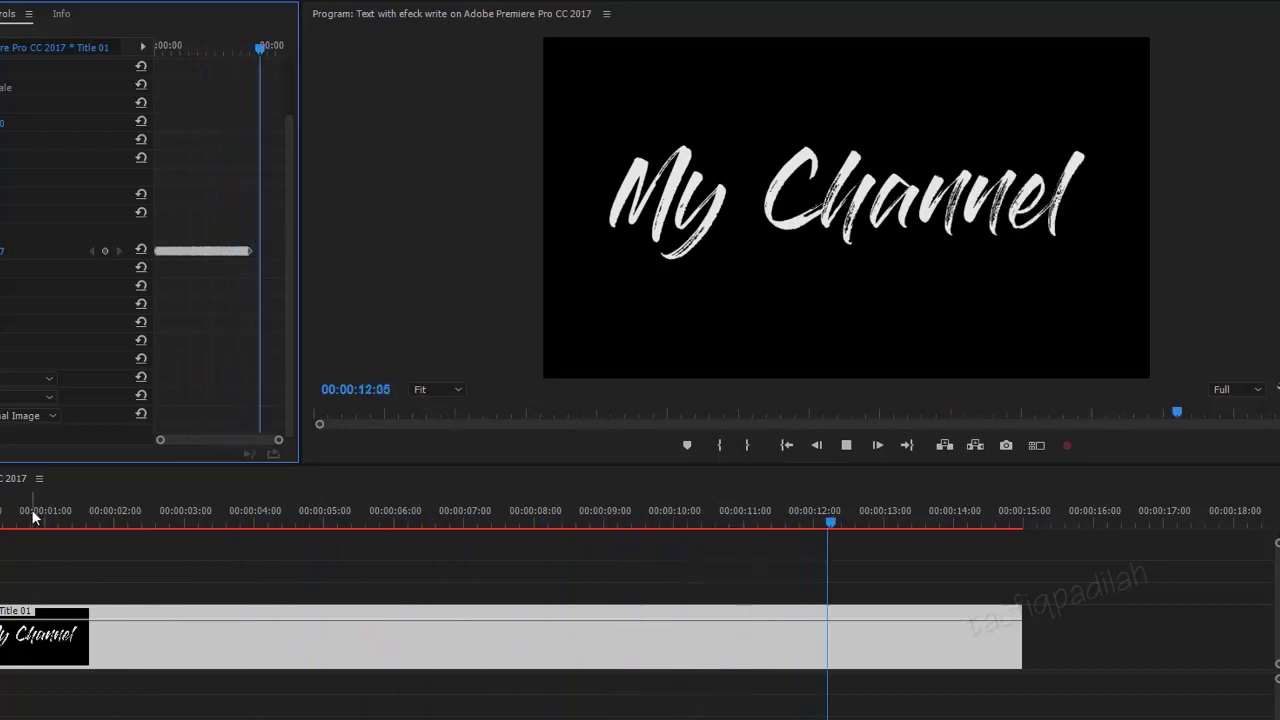
{"action": "key", "text": "space"}
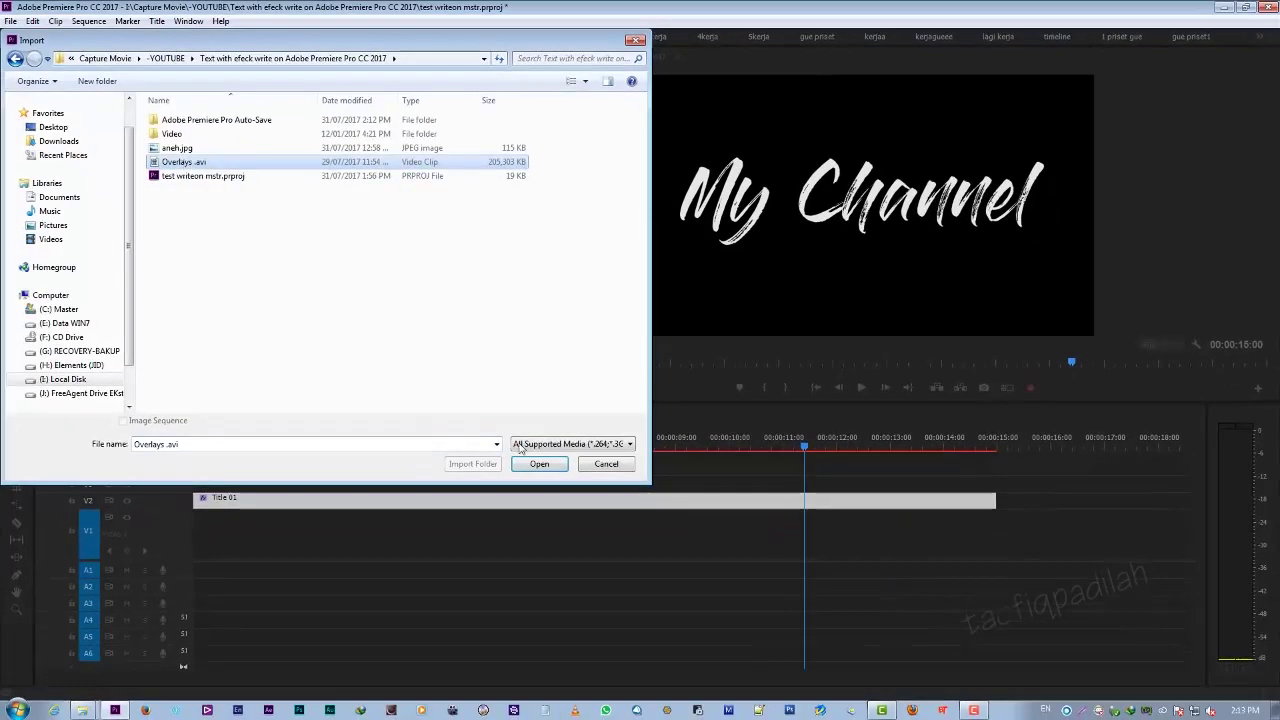
{"action": "left_click", "coordinate": [539, 463]}
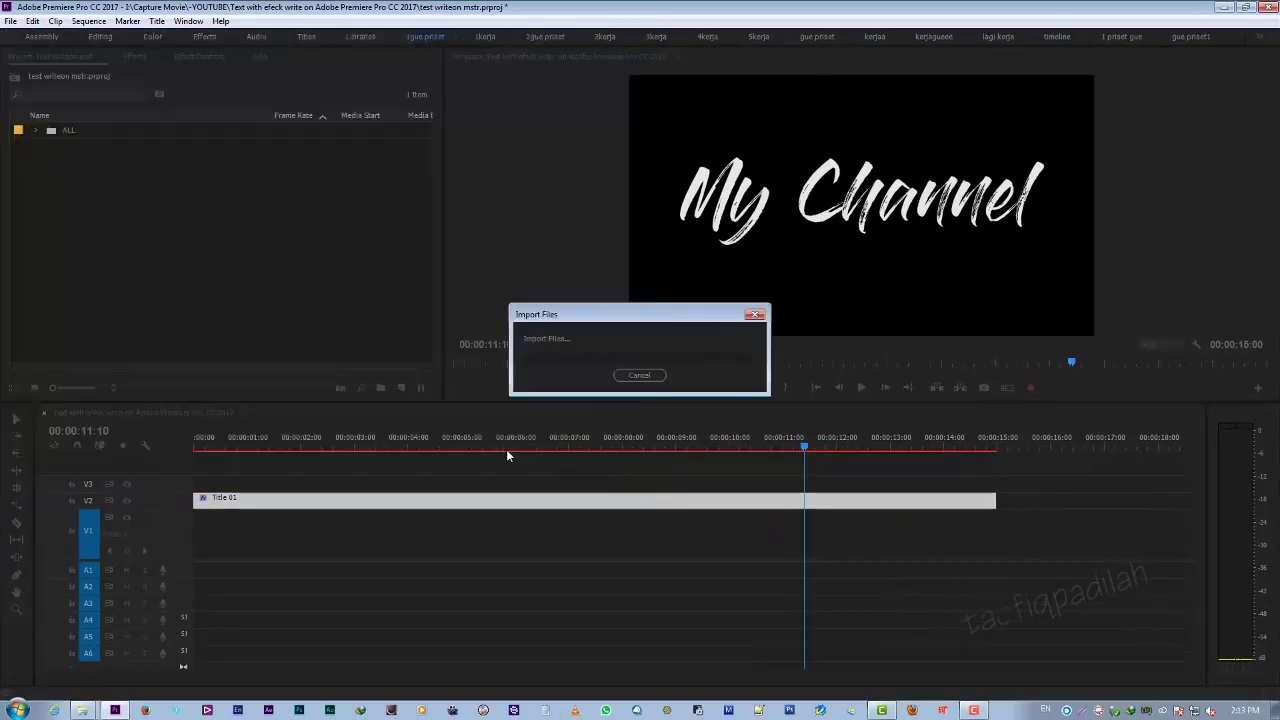
Place Overlays.avi at the start of Video 1 and trim its end
{"action": "left_click_drag", "start_coordinate": [70, 146], "coordinate": [209, 548]}
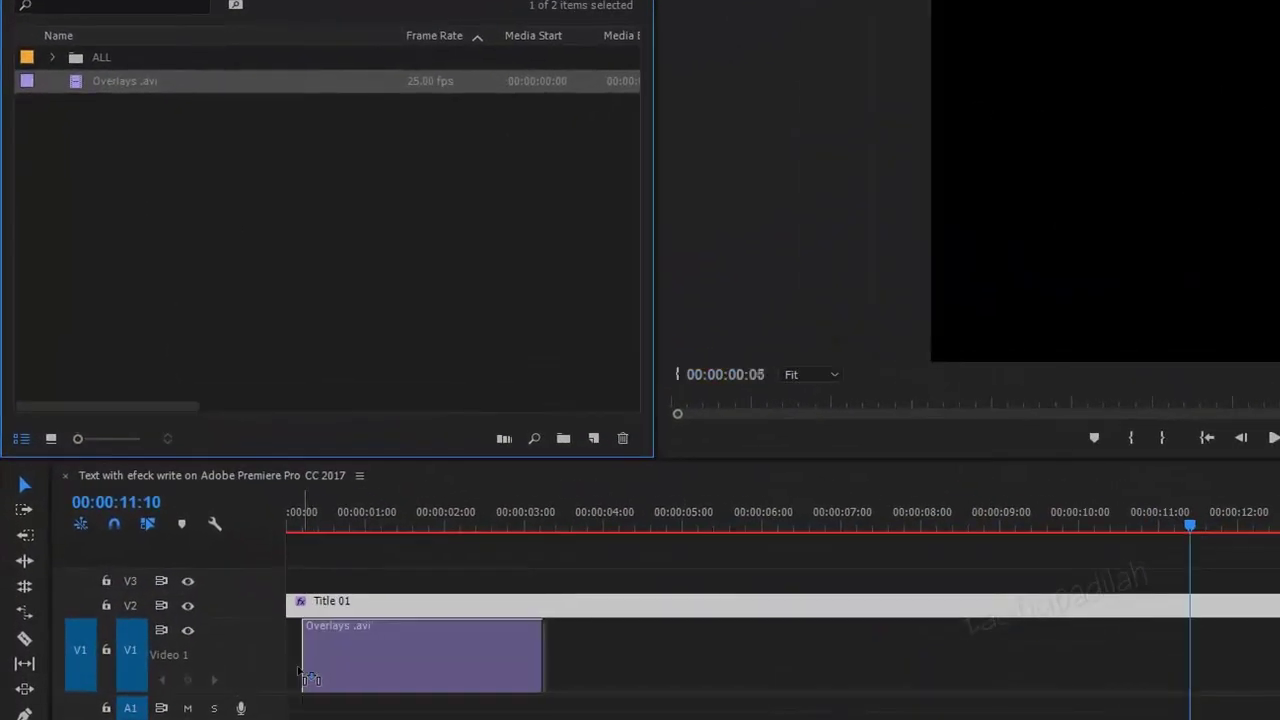
{"action": "left_click_drag", "start_coordinate": [308, 679], "coordinate": [289, 678]}
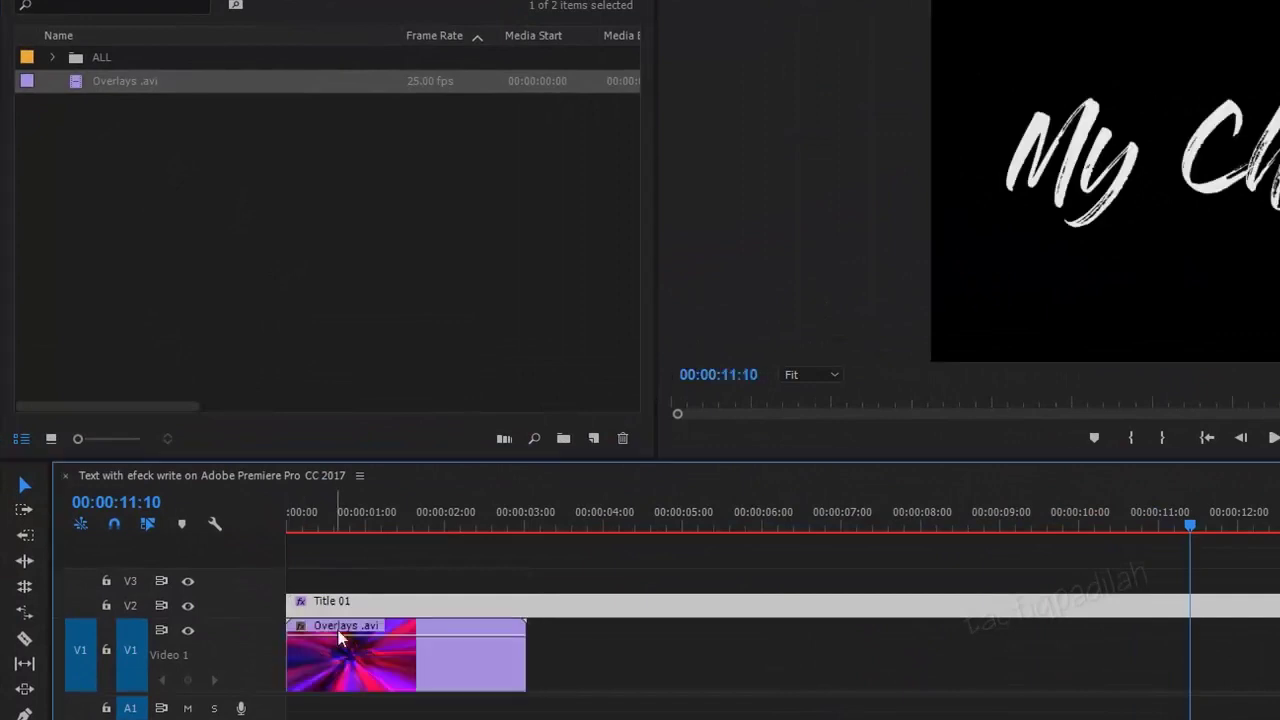
{"action": "left_click_drag", "start_coordinate": [352, 517], "coordinate": [368, 514]}
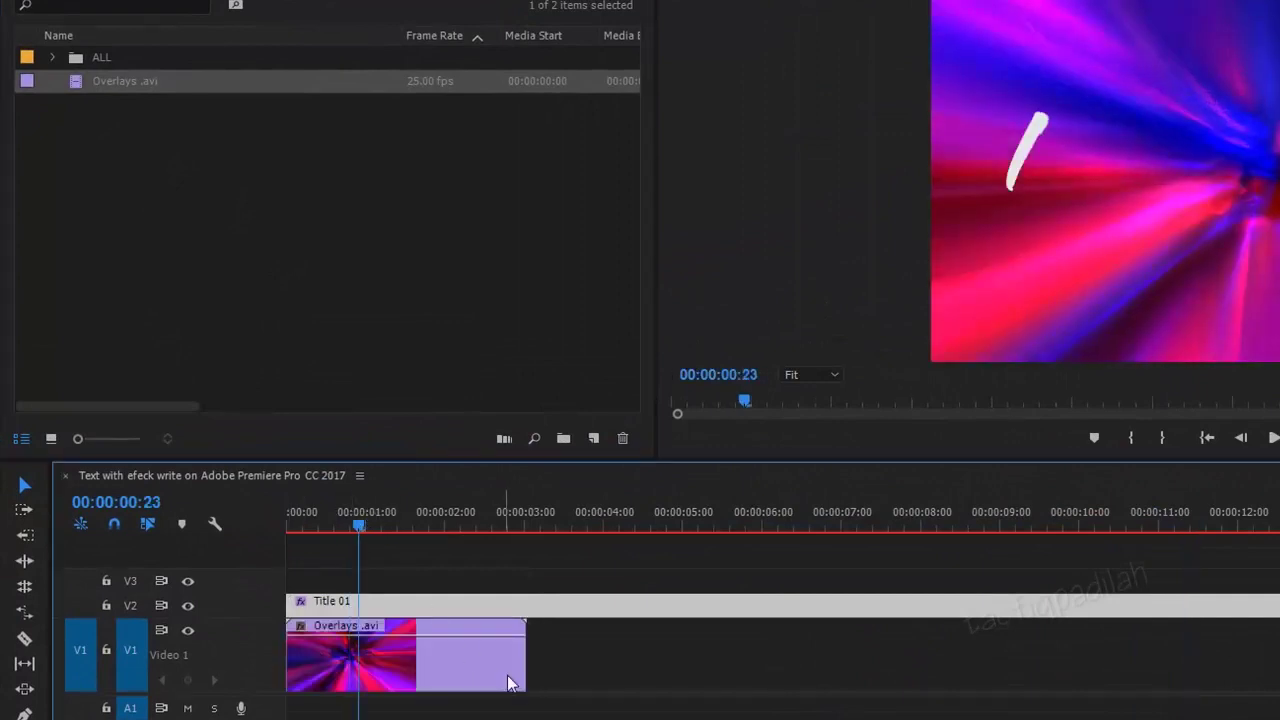
{"action": "left_click_drag", "start_coordinate": [530, 679], "coordinate": [519, 681]}
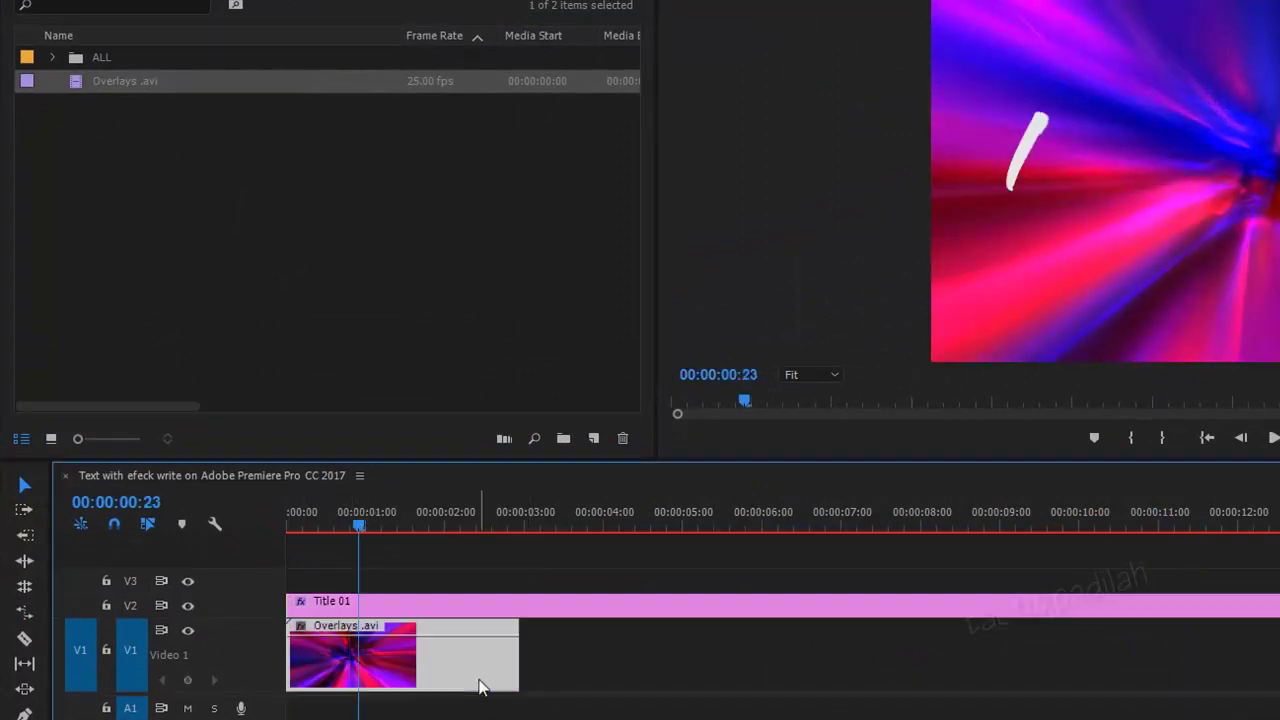
Paste overlay copies at 00:00:03:12 and further along the timeline
{"action": "left_click", "coordinate": [564, 517]}
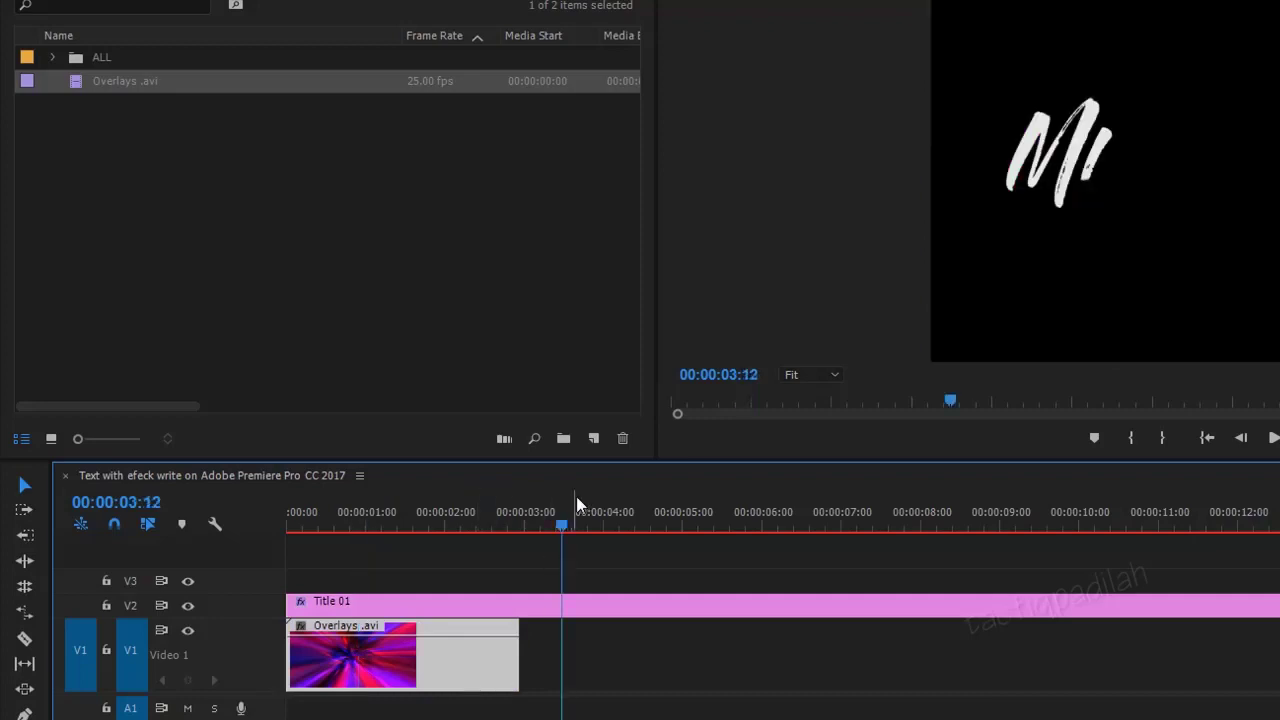
{"action": "key", "text": "ctrl+v"}
{"action": "key", "text": "ctrl+v"}
{"action": "left_click", "coordinate": [1145, 517]}
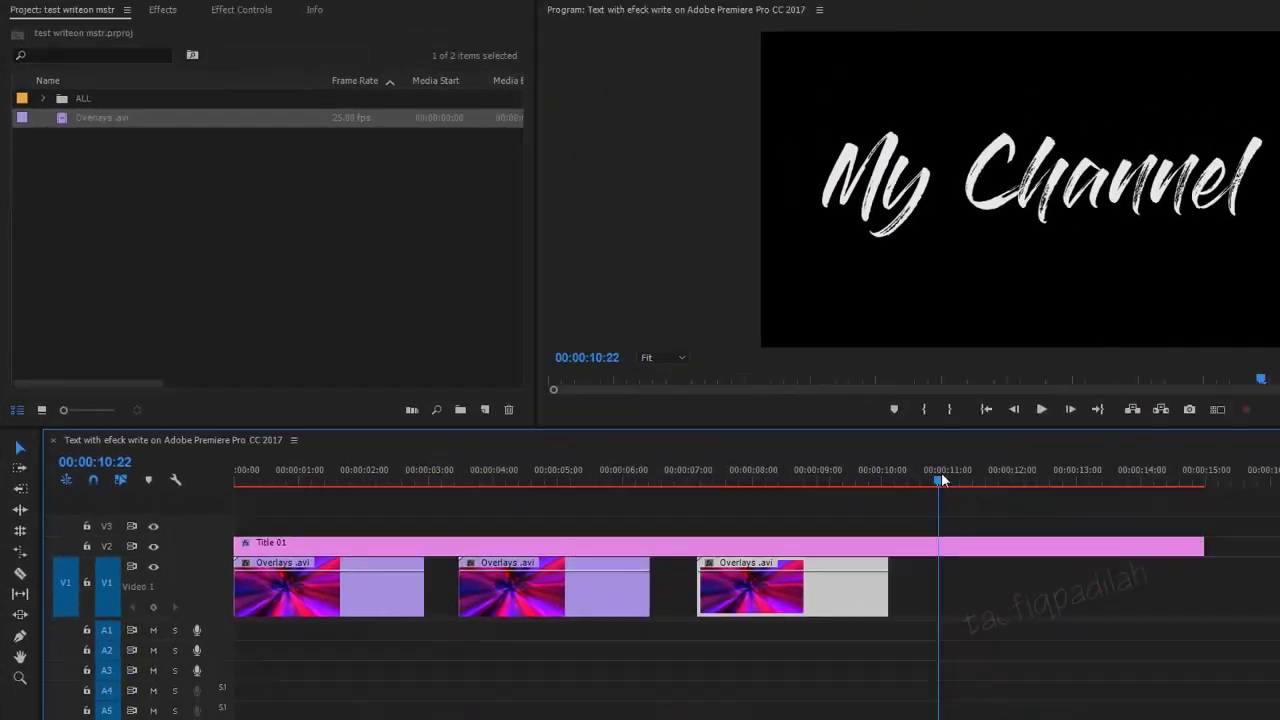
{"action": "key", "text": "ctrl+v"}
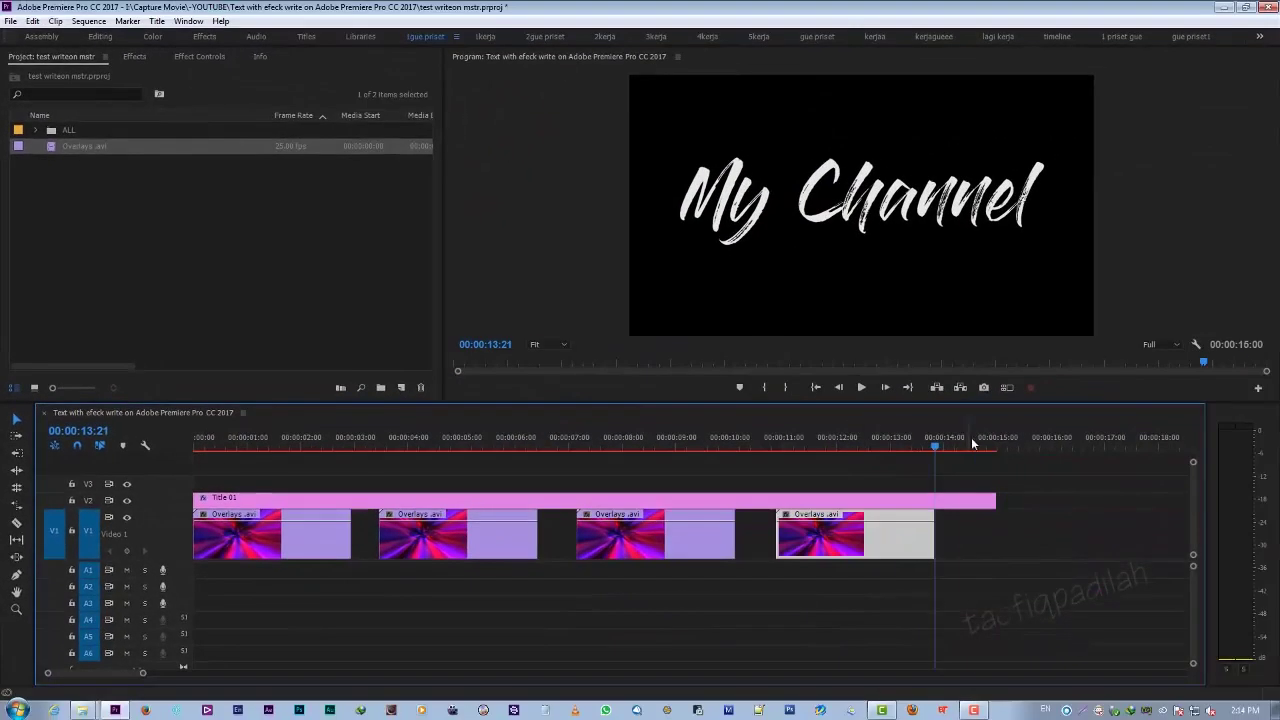
{"action": "left_click", "coordinate": [972, 443]}
{"action": "key", "text": "ctrl+v"}
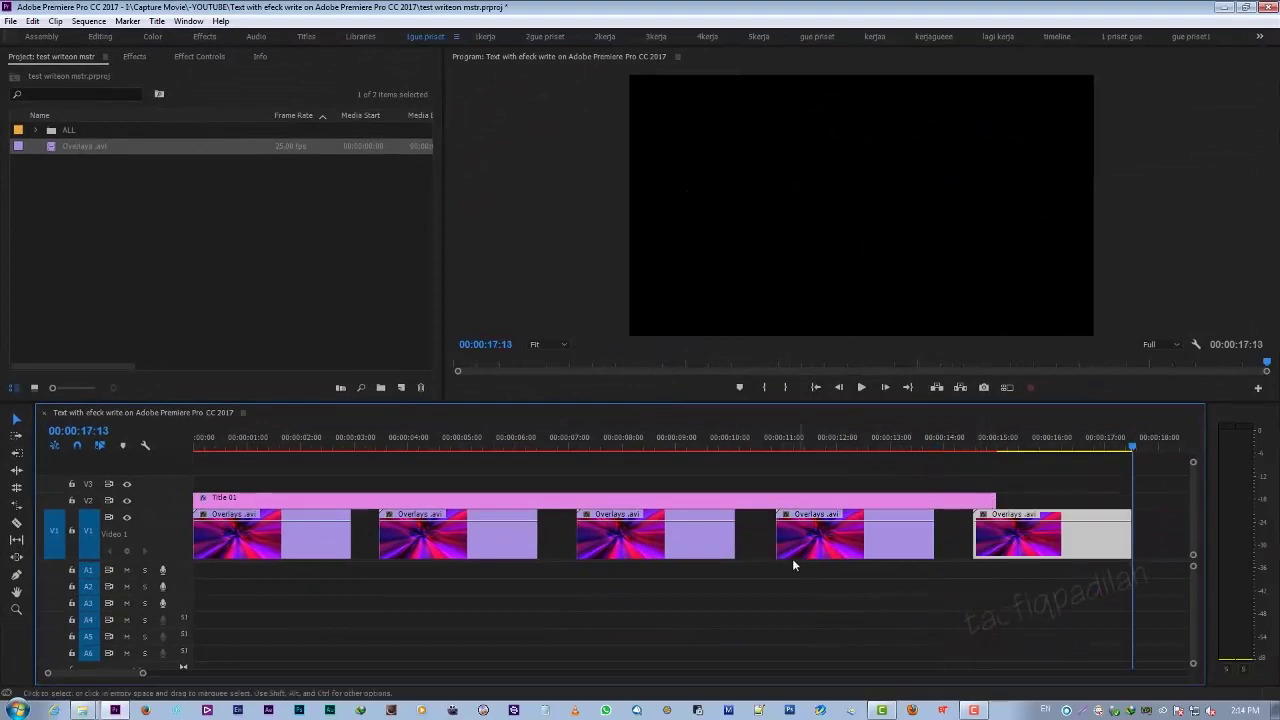
Trim and slide the overlay copies so they sit back to back without gaps
{"action": "left_click_drag", "start_coordinate": [787, 553], "coordinate": [794, 553]}
{"action": "left_click_drag", "start_coordinate": [580, 549], "coordinate": [588, 549]}
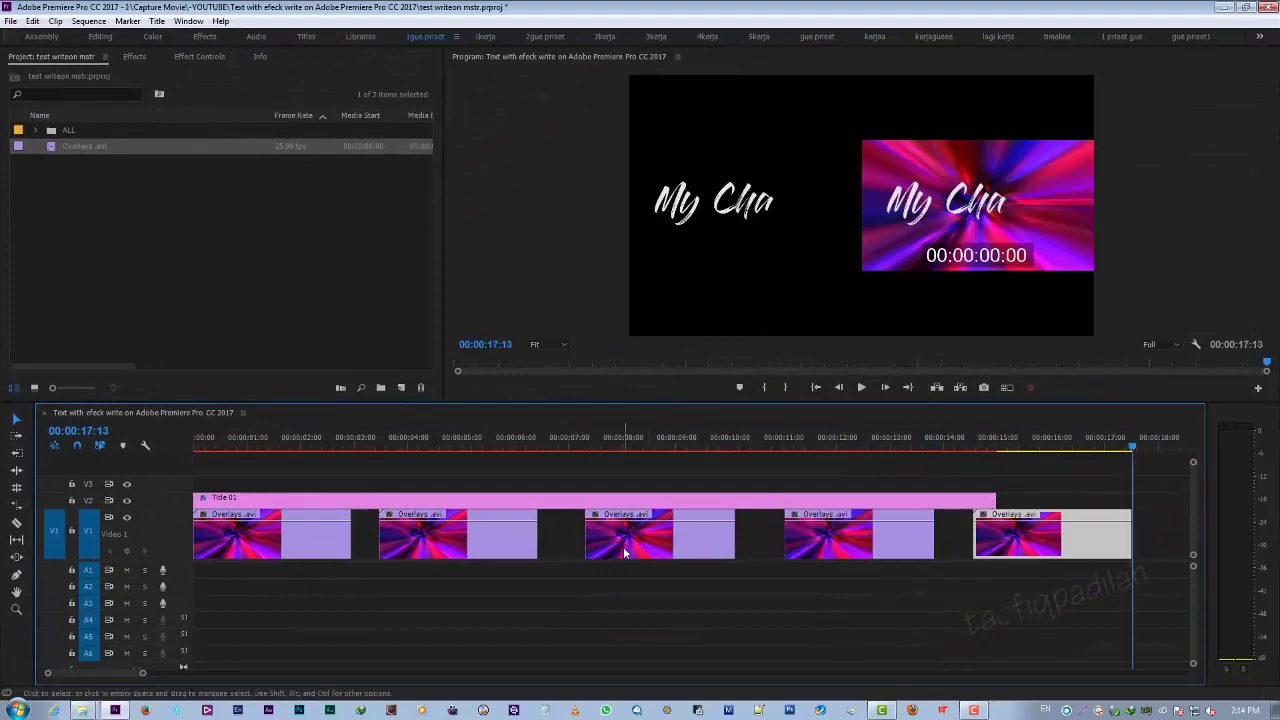
{"action": "left_click_drag", "start_coordinate": [400, 553], "coordinate": [372, 553]}
{"action": "left_click_drag", "start_coordinate": [605, 549], "coordinate": [543, 551]}
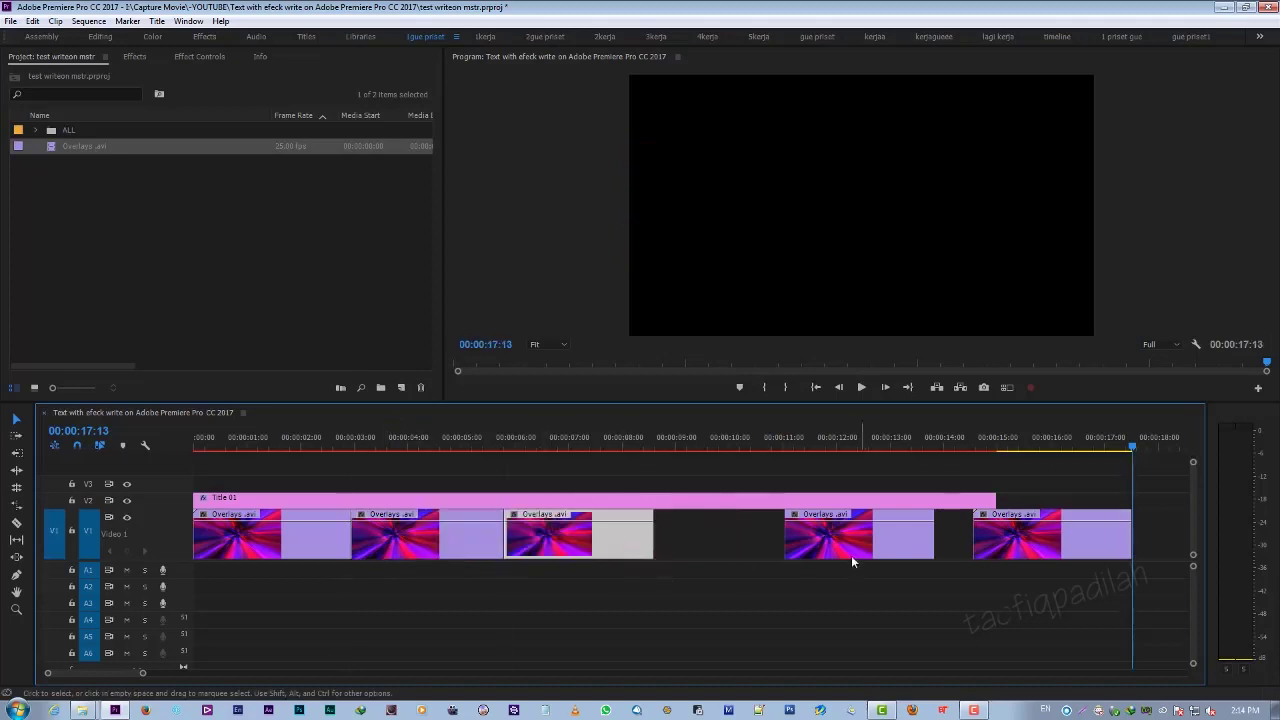
{"action": "left_click_drag", "start_coordinate": [851, 555], "coordinate": [721, 555]}
{"action": "left_click_drag", "start_coordinate": [1016, 553], "coordinate": [848, 553]}
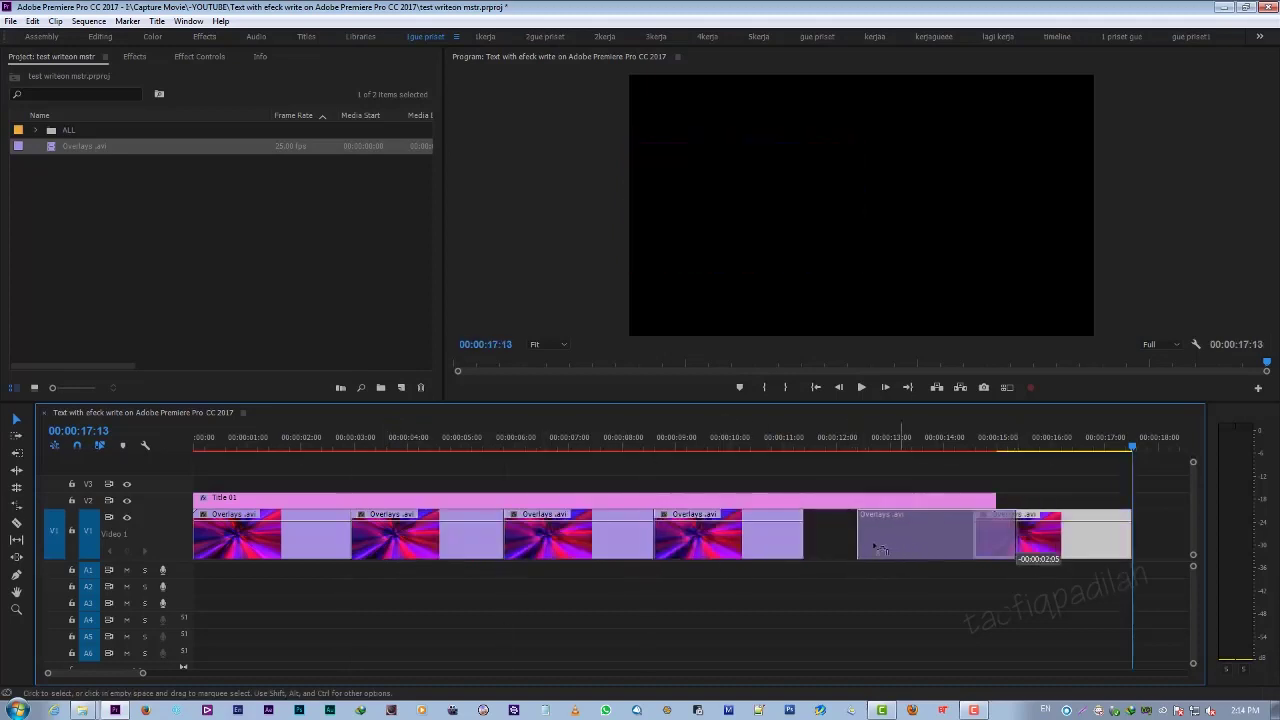
Paste a final overlay copy at 00:00:14:18 and trim it into place
{"action": "left_click", "coordinate": [980, 447]}
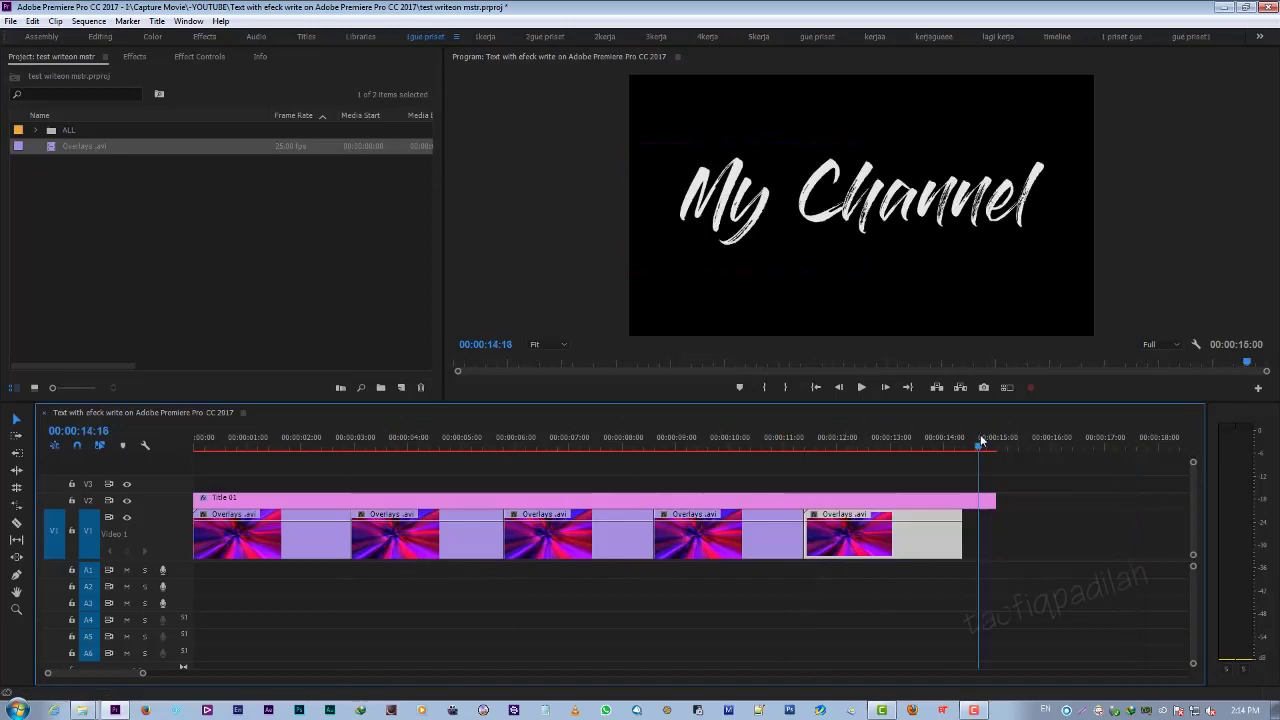
{"action": "key", "text": "ctrl+v"}
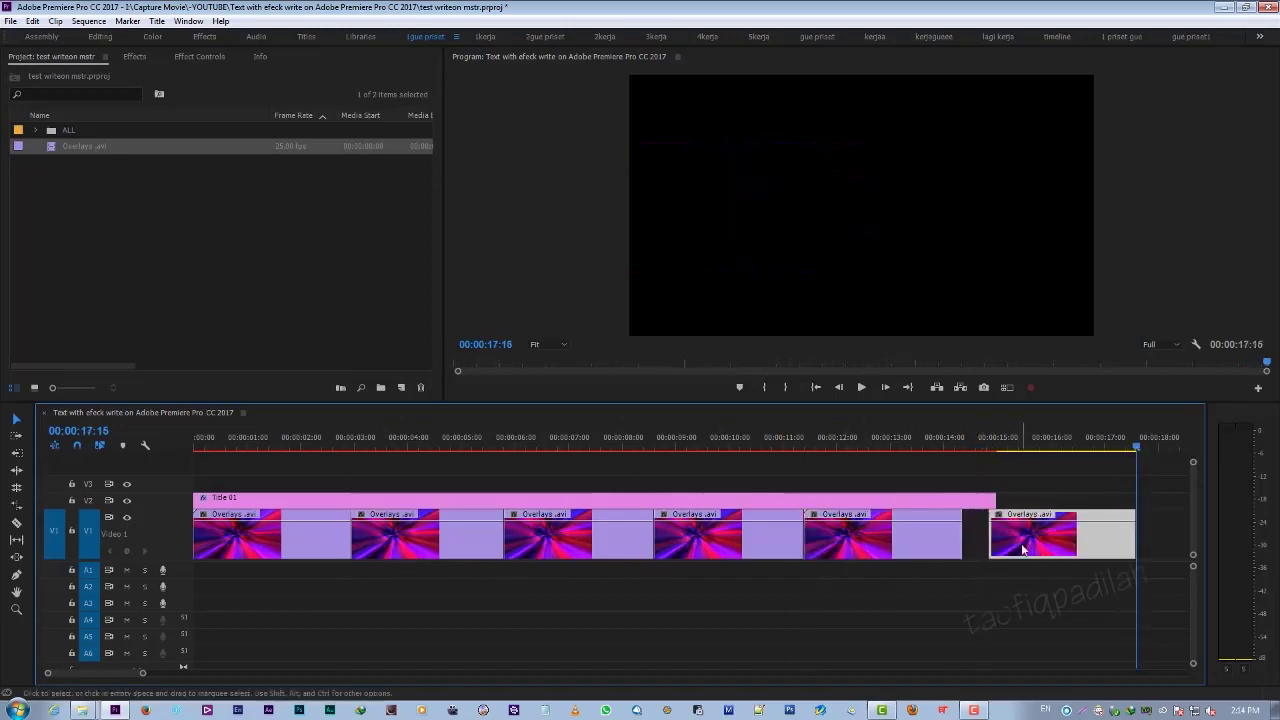
{"action": "left_click_drag", "start_coordinate": [980, 545], "coordinate": [966, 545]}
{"action": "left_click_drag", "start_coordinate": [1108, 540], "coordinate": [279, 533]}
Nest the Video 1 overlay clips as Nested Sequence 01 and preview the sequence
{"action": "right_click", "coordinate": [330, 495]}
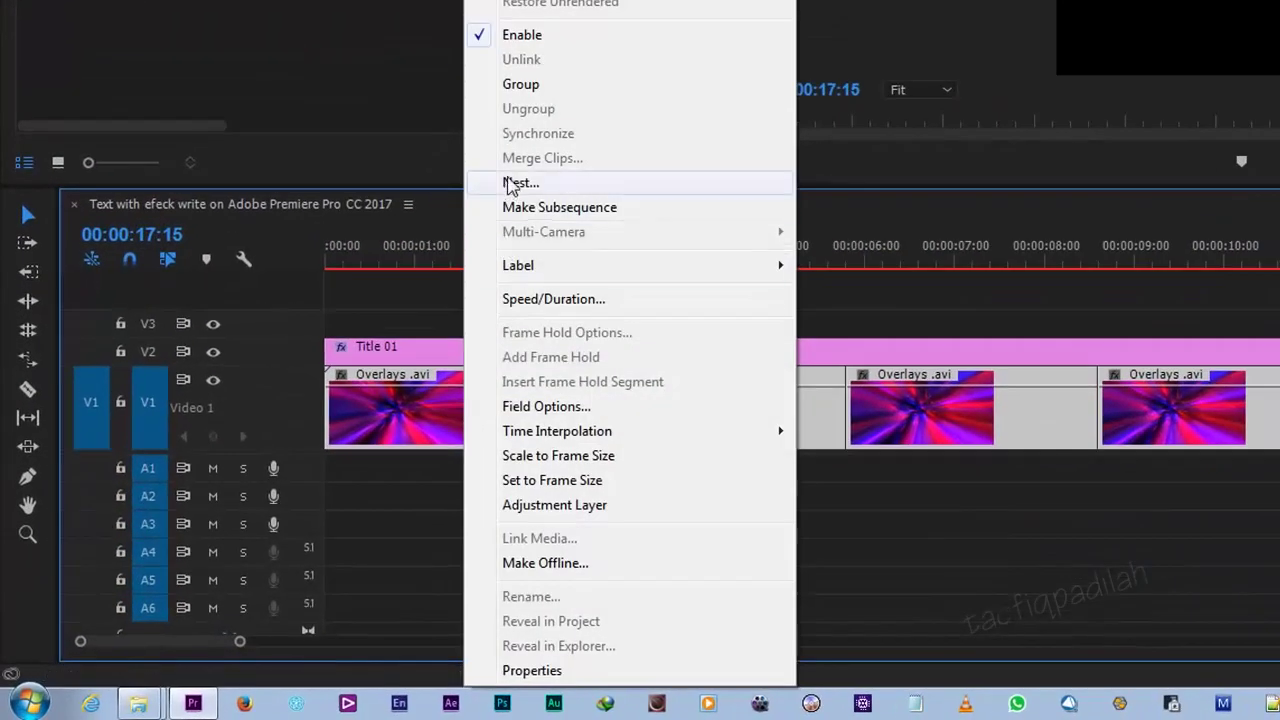
{"action": "left_click", "coordinate": [510, 184]}
{"action": "left_click", "coordinate": [1016, 133]}
{"action": "left_click", "coordinate": [234, 443]}
{"action": "key", "text": "space"}
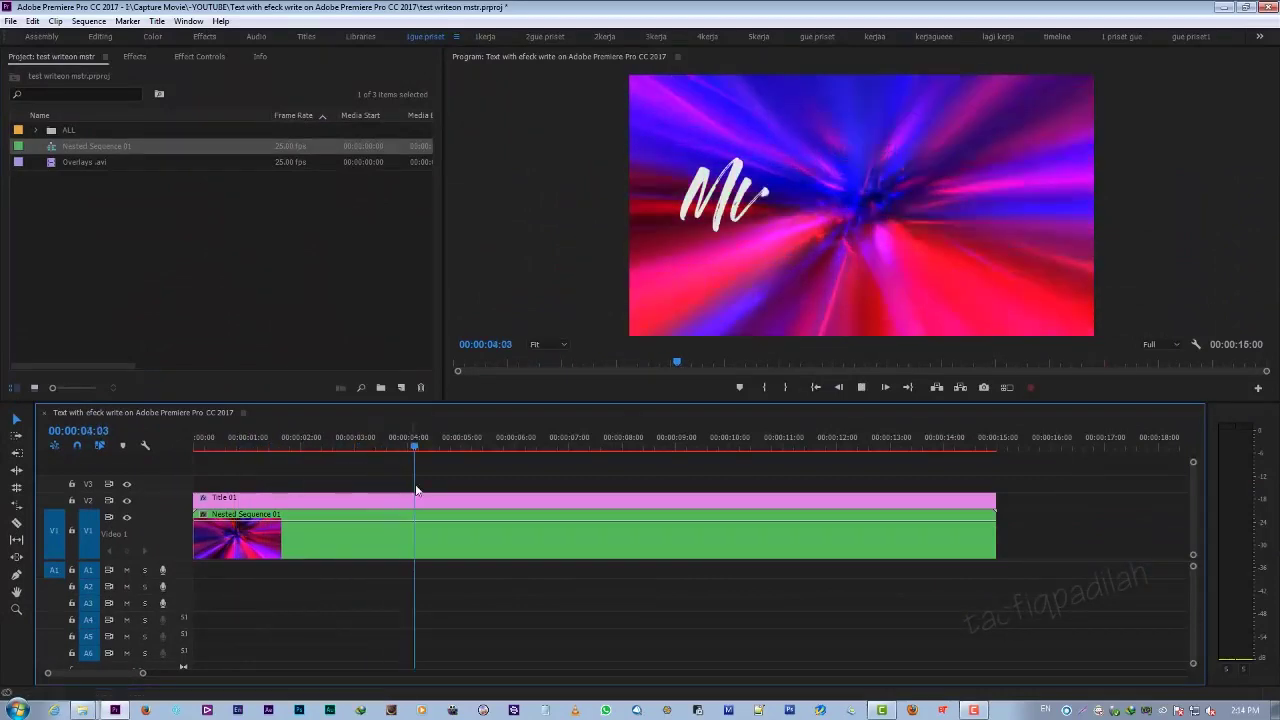
{"action": "left_click", "coordinate": [421, 446]}
{"action": "left_click_drag", "start_coordinate": [421, 446], "coordinate": [195, 446]}
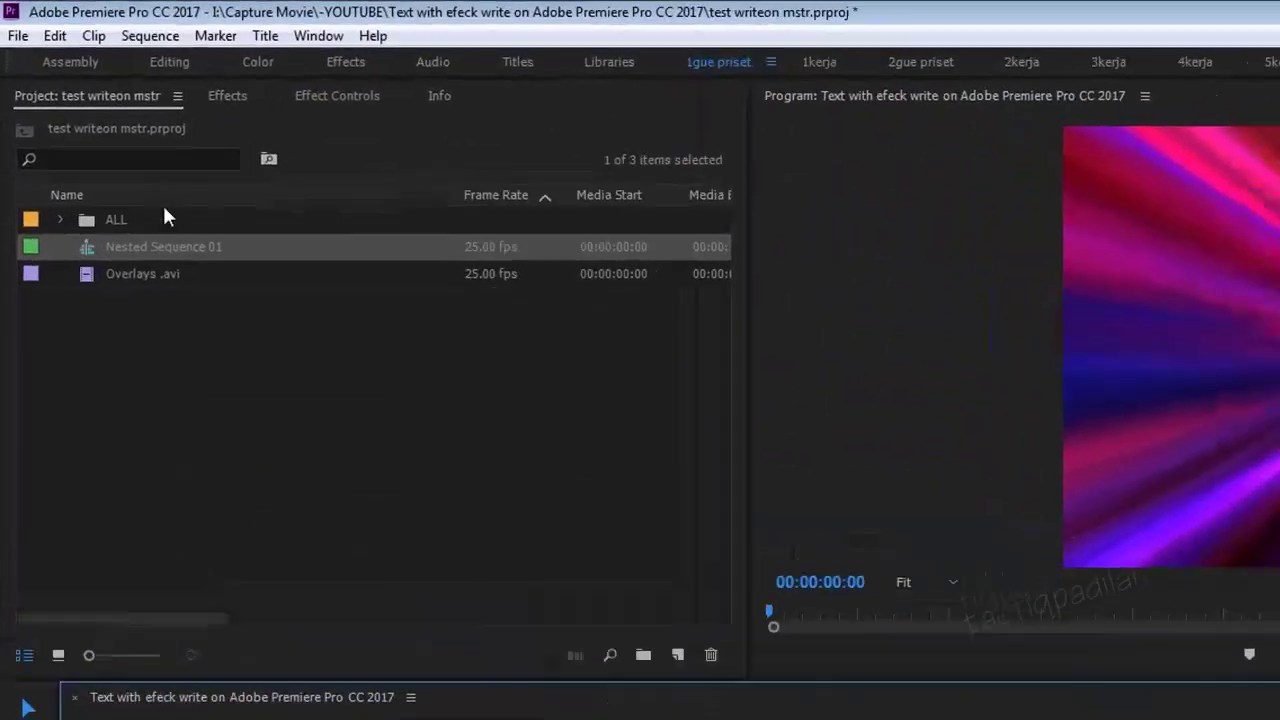
Apply Track Matte Key to Nested Sequence 01
{"action": "left_click", "coordinate": [278, 120]}
{"action": "left_click", "coordinate": [207, 151]}
{"action": "type", "text": "track"}
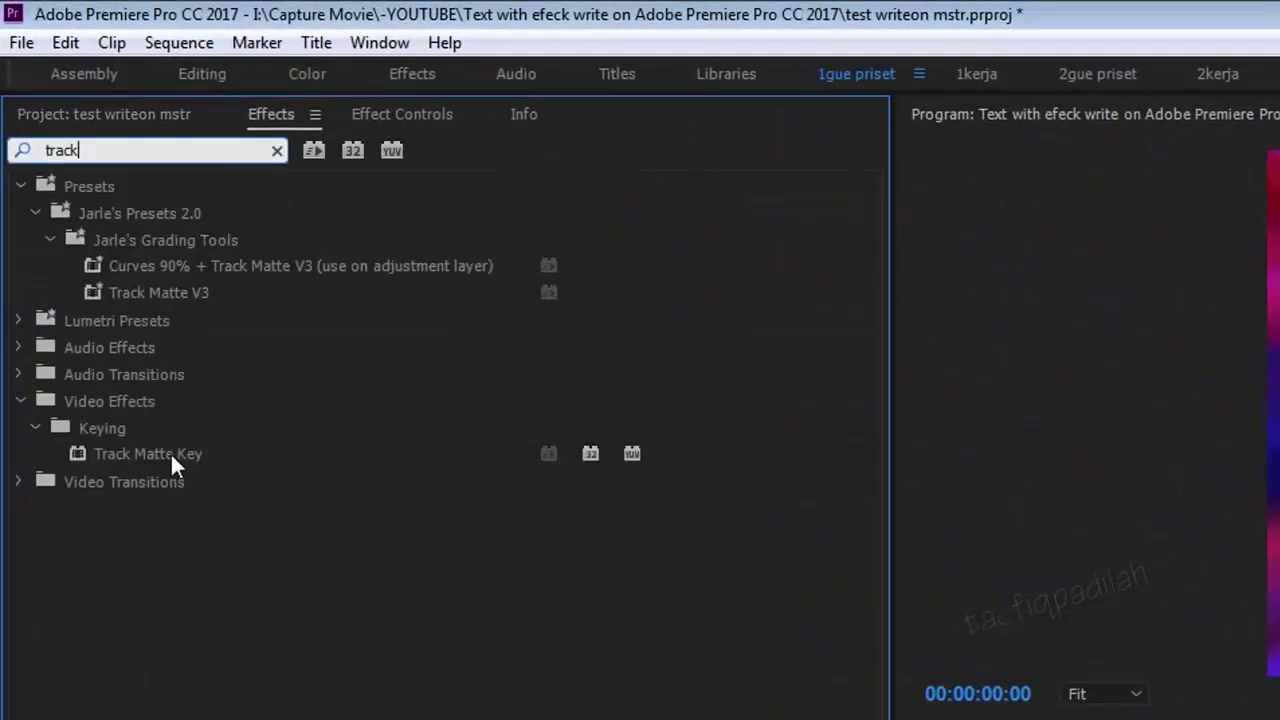
{"action": "left_click", "coordinate": [170, 452]}
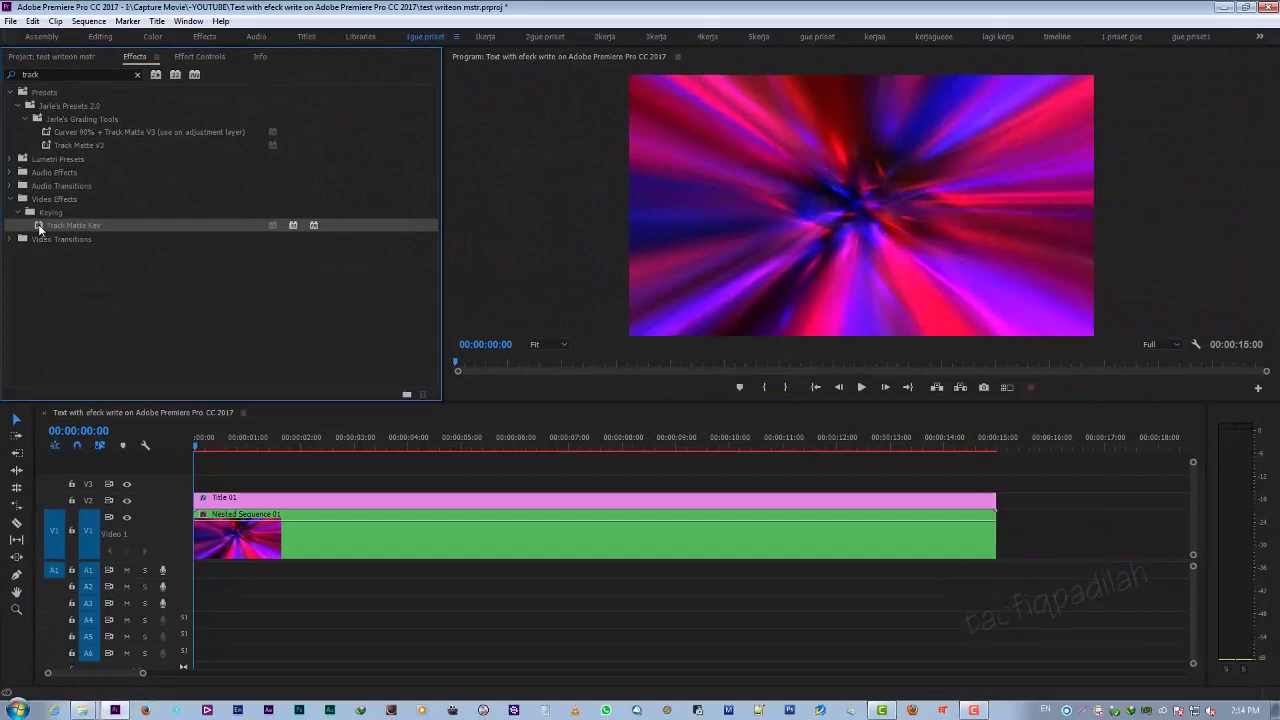
{"action": "left_click_drag", "start_coordinate": [225, 493], "coordinate": [234, 537]}
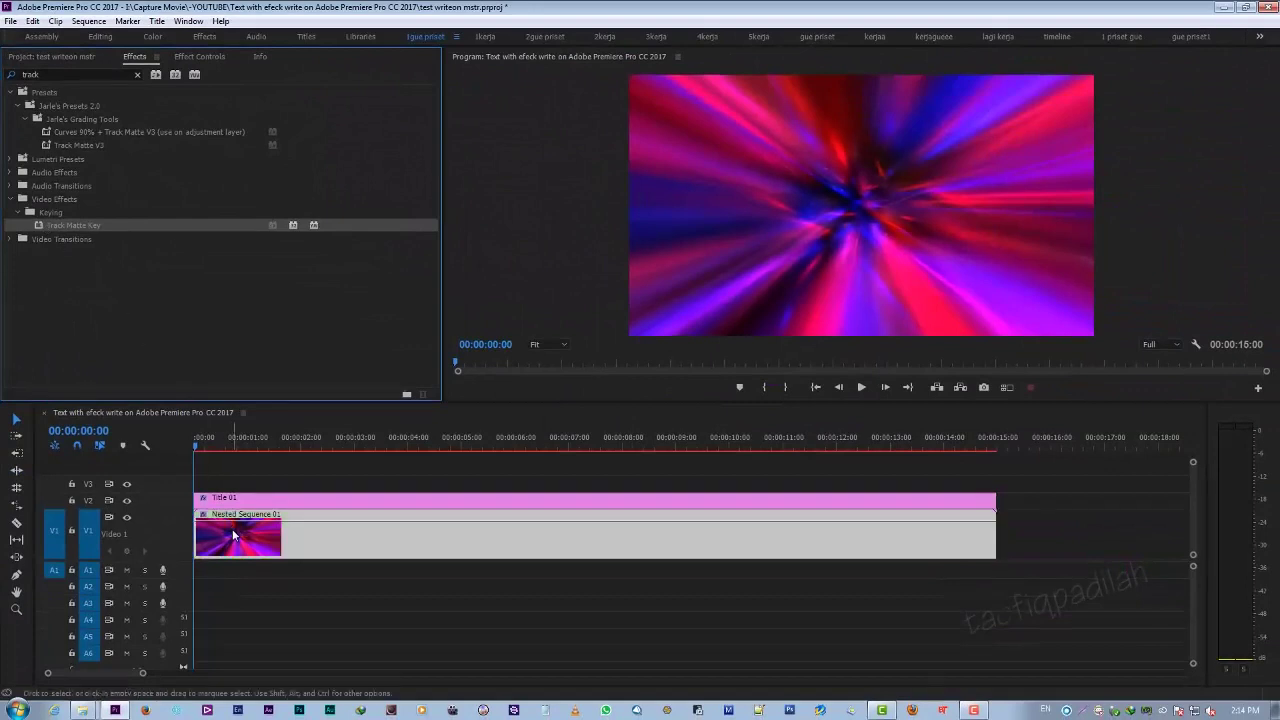
{"action": "left_click", "coordinate": [260, 447]}
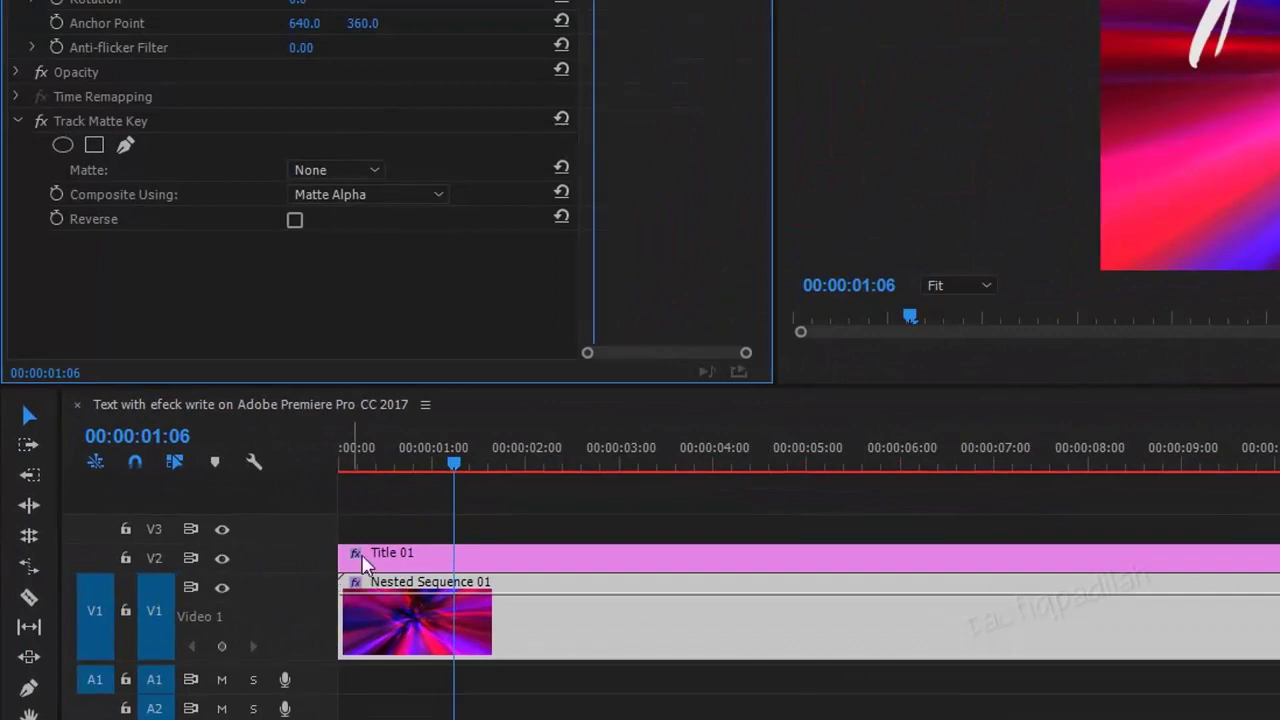
Set Track Matte Key's Matte to Video 2
{"action": "left_click", "coordinate": [318, 172]}
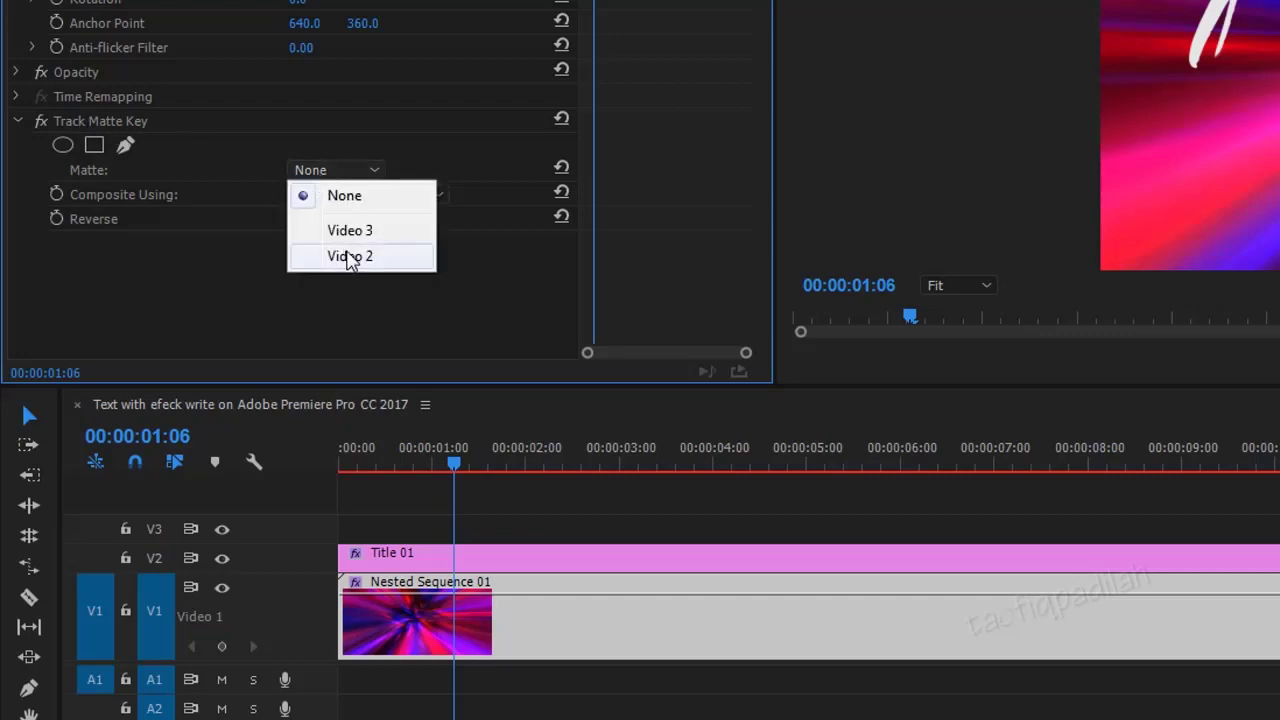
{"action": "left_click", "coordinate": [350, 257]}
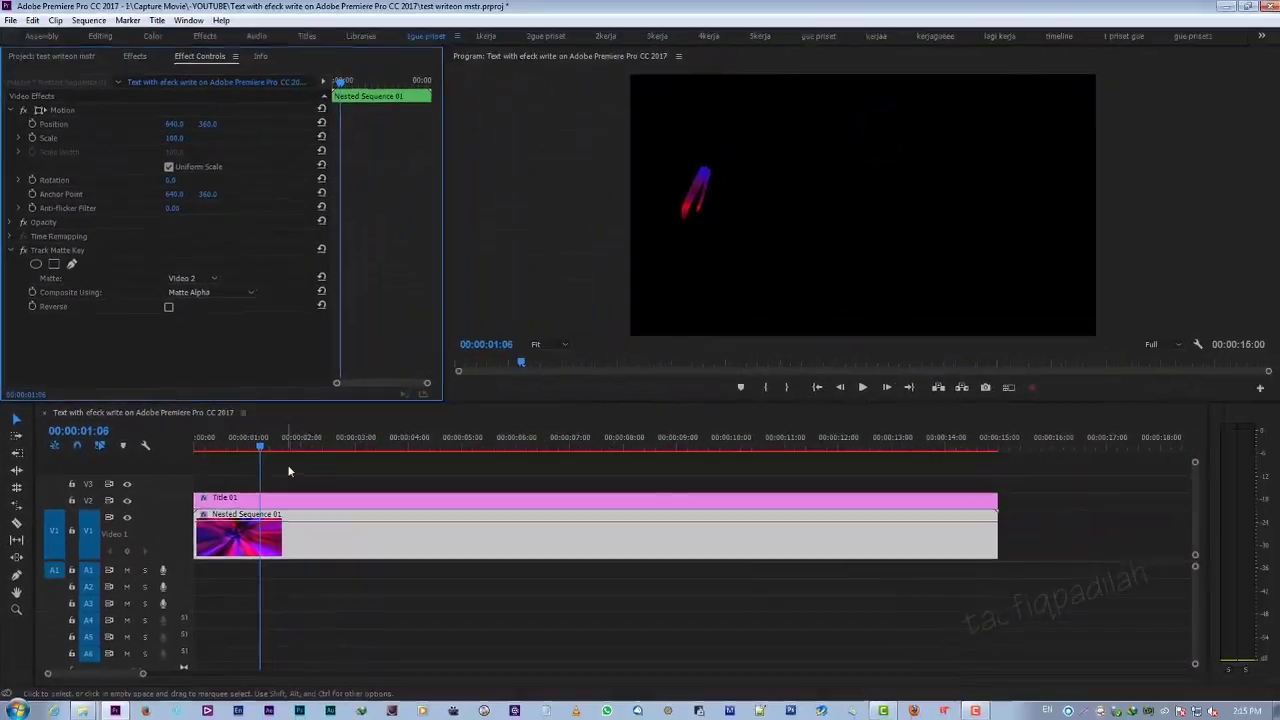
{"action": "left_click_drag", "start_coordinate": [230, 448], "coordinate": [179, 454]}
{"action": "key", "text": "space"}
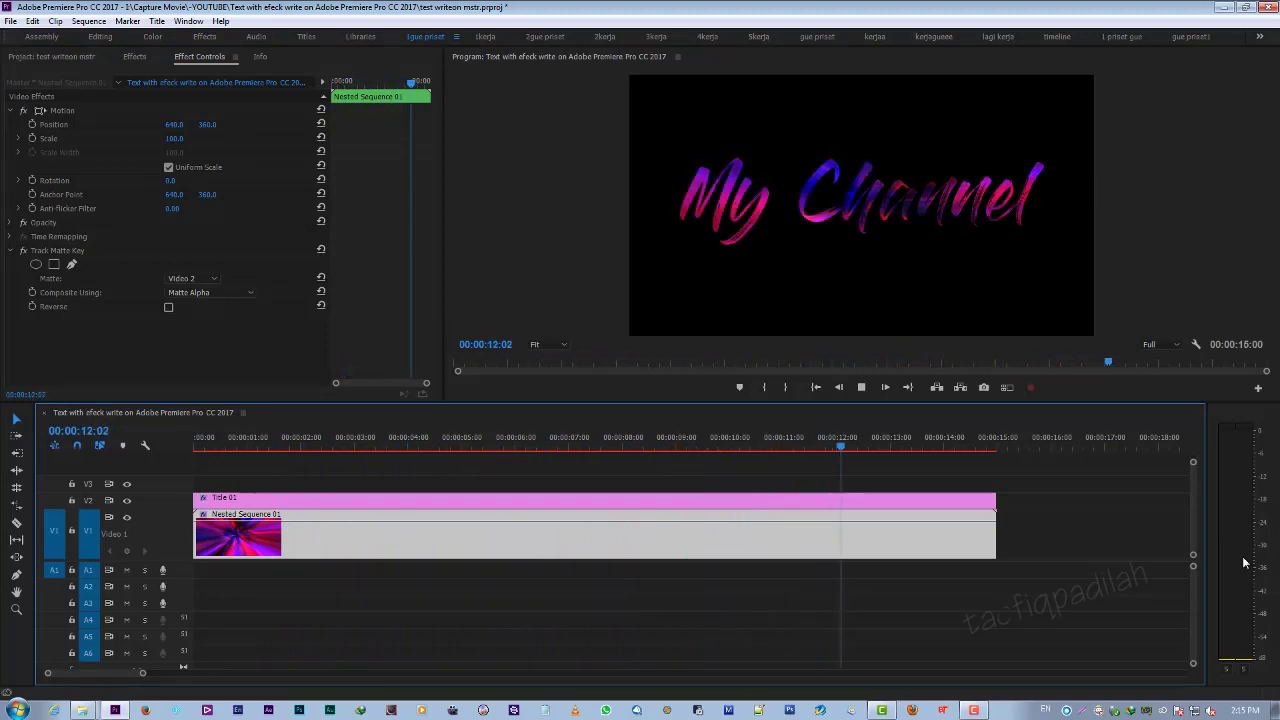
{"action": "key", "text": "space"}
Move Title 01 and Nested Sequence 01 up one track to V3 and V2
{"action": "left_click", "coordinate": [312, 500]}
{"action": "left_click", "coordinate": [322, 512], "text": "shift"}
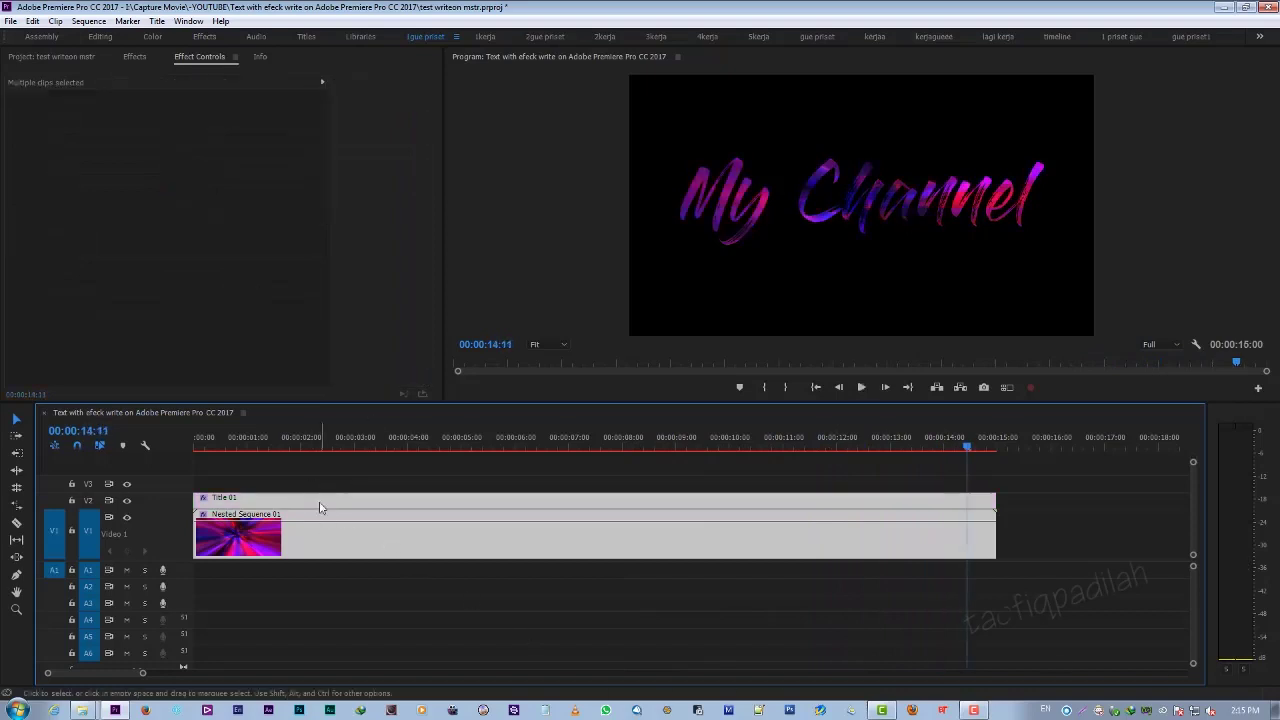
{"action": "left_click_drag", "start_coordinate": [322, 510], "coordinate": [322, 494]}
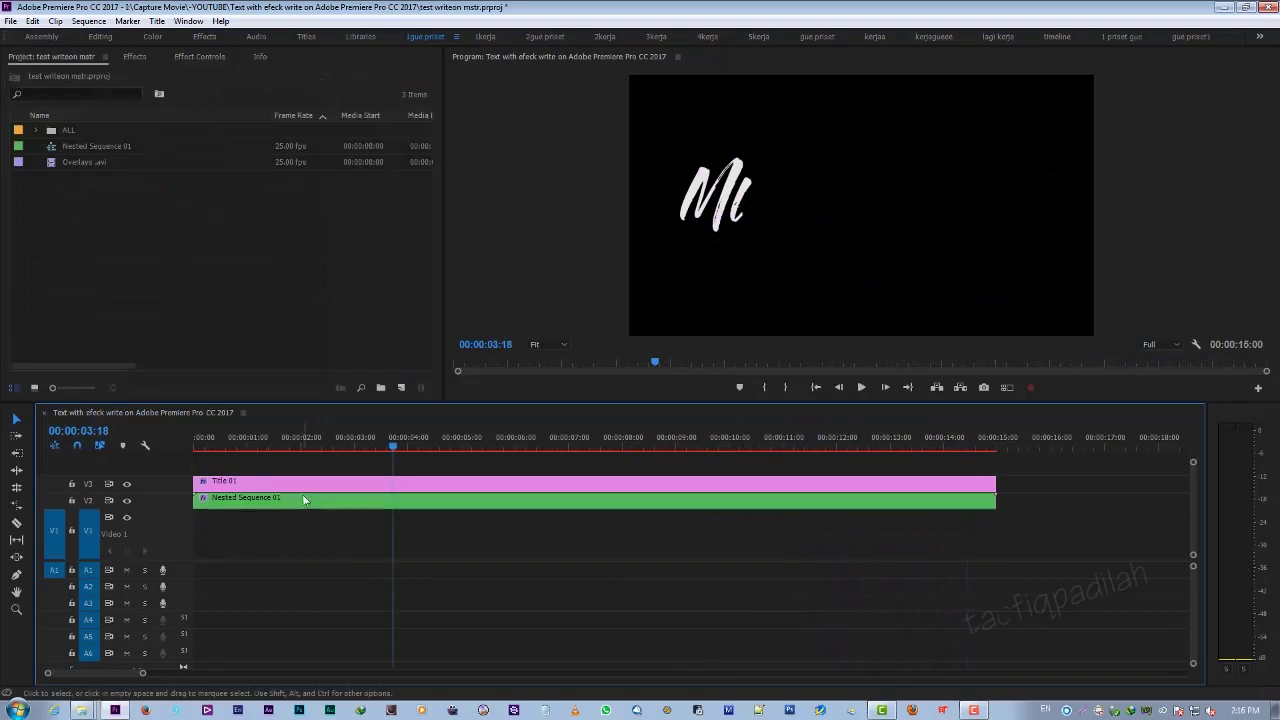
Set Nested Sequence 01's Track Matte Key to use Video 3 as the matte
{"action": "left_click", "coordinate": [298, 497]}
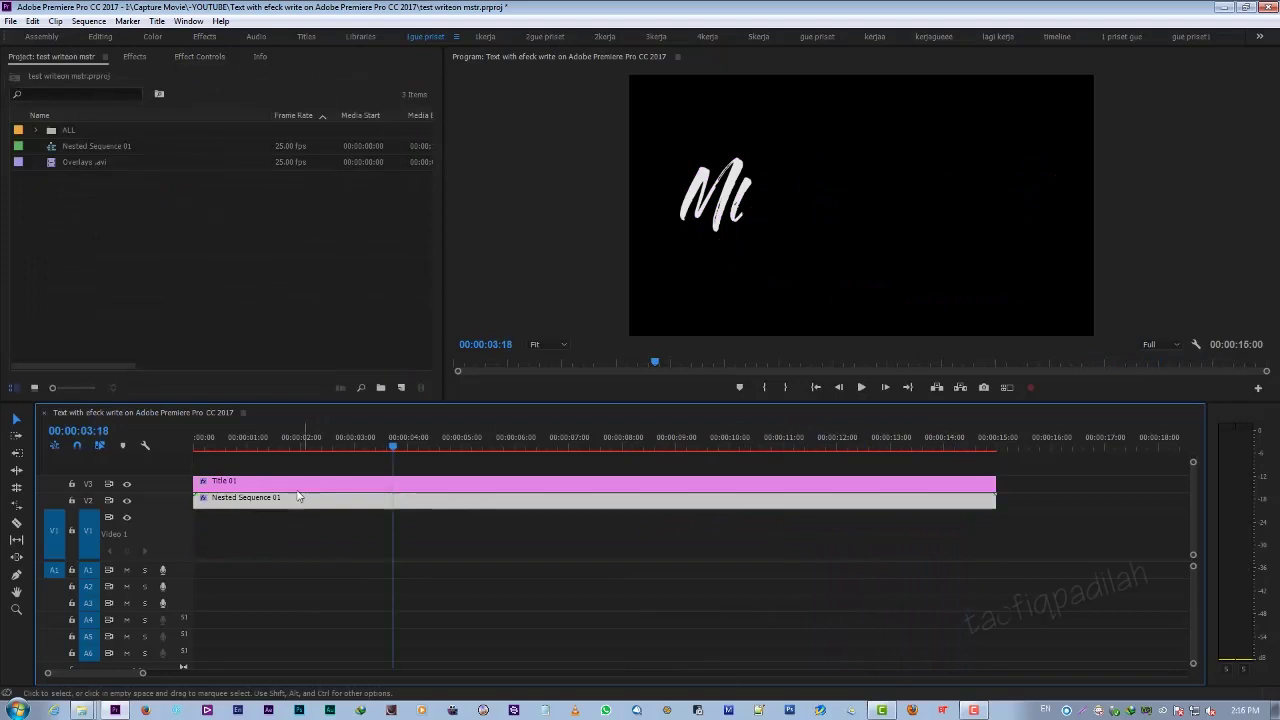
{"action": "left_click", "coordinate": [185, 59]}
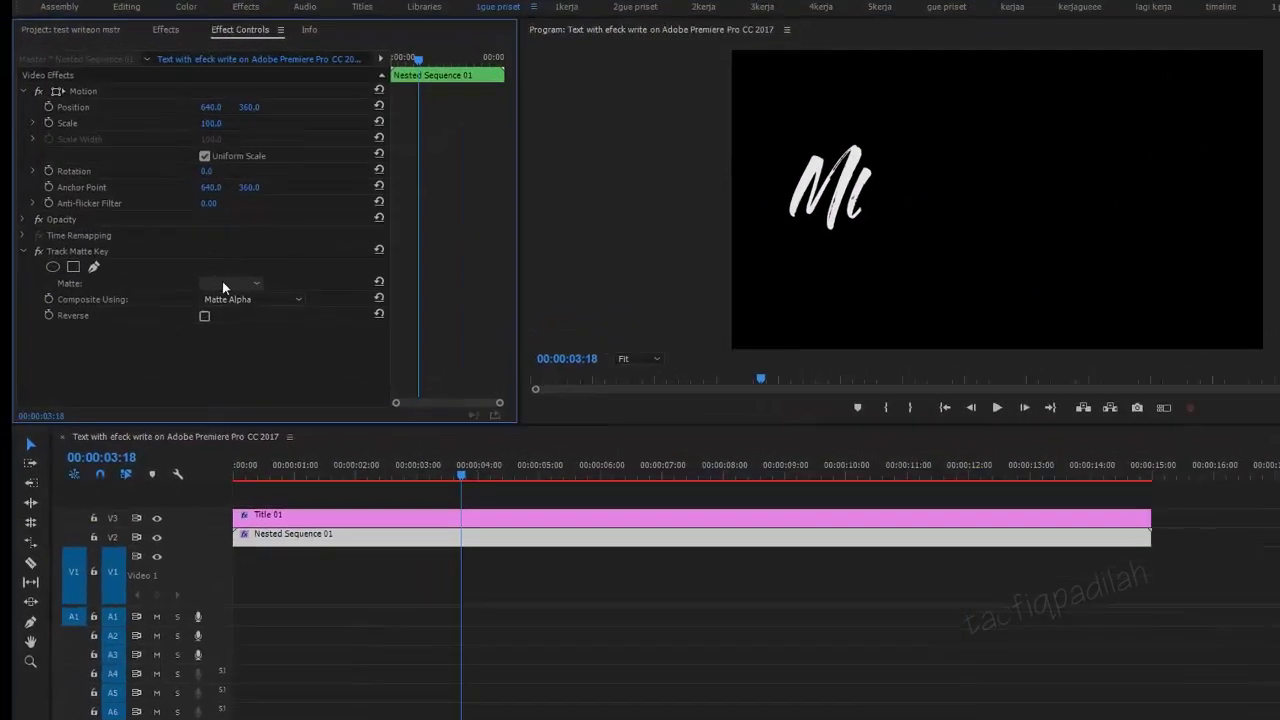
{"action": "left_click", "coordinate": [214, 280]}
{"action": "left_click", "coordinate": [336, 350]}
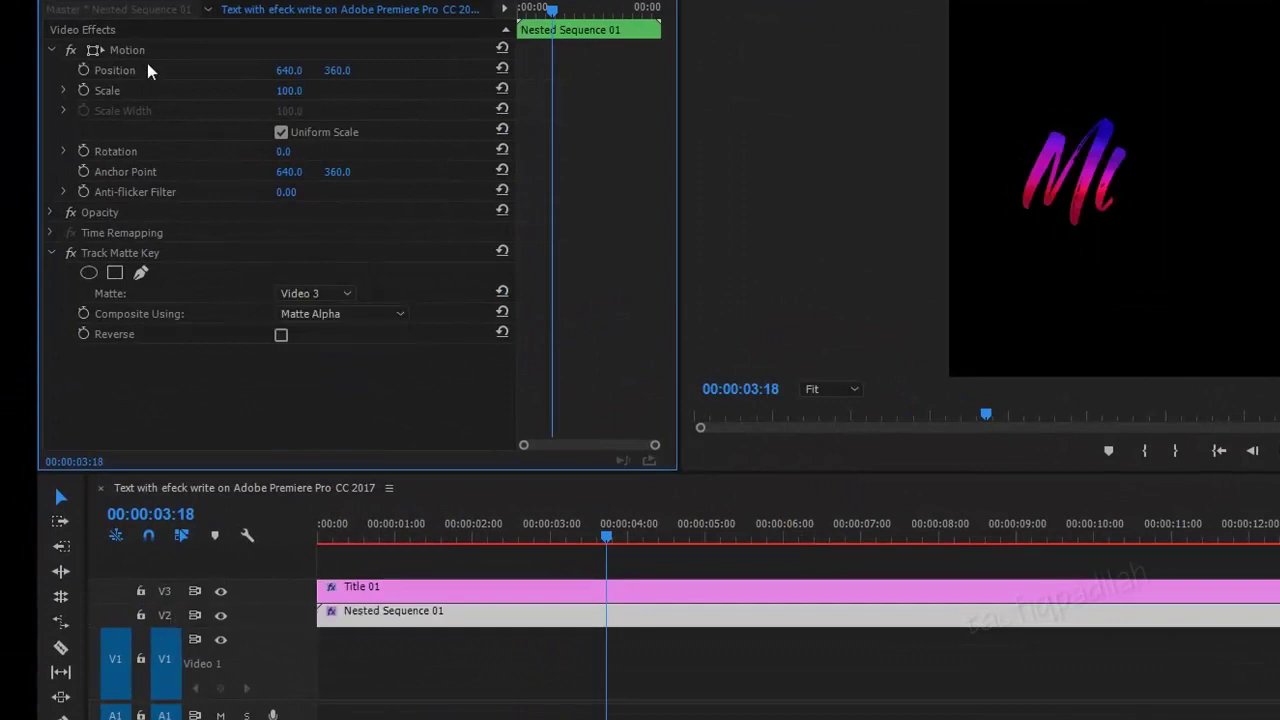
{"action": "key", "text": "shift+1"}
Import the drone clip 2016_0912_170225_002.mp4 into the project
{"action": "double_click", "coordinate": [232, 274]}
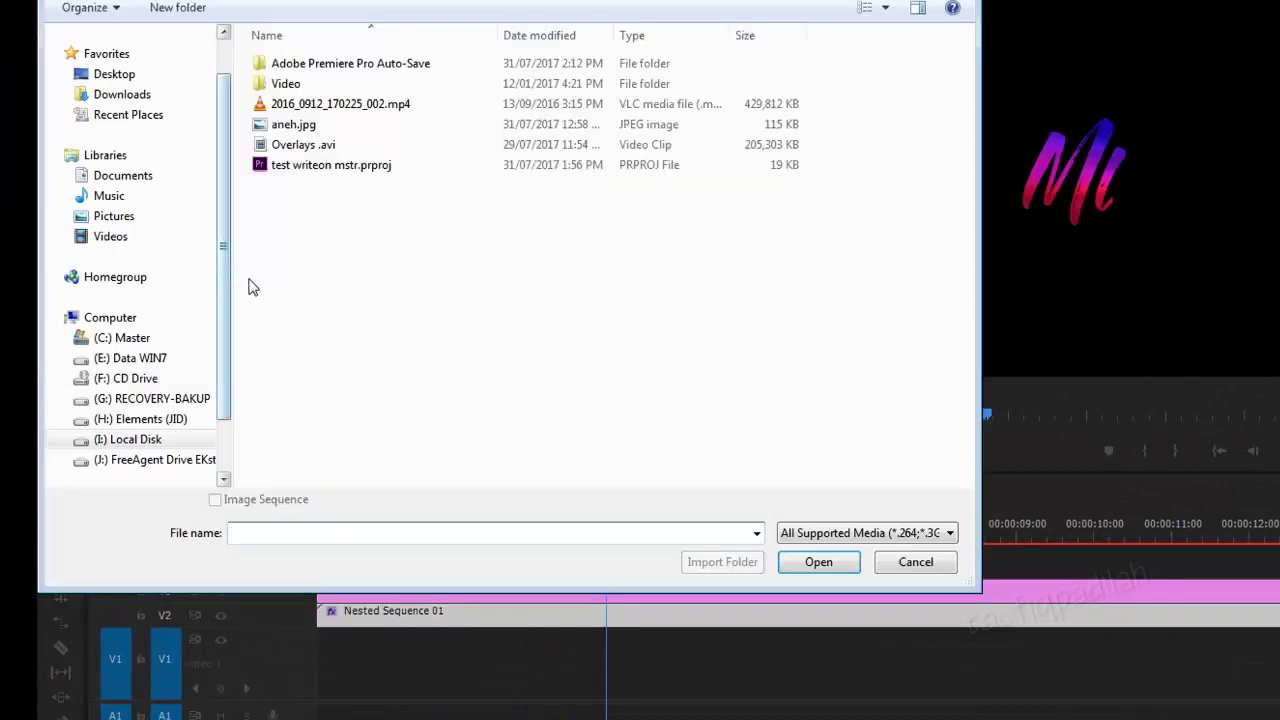
{"action": "left_click", "coordinate": [300, 104]}
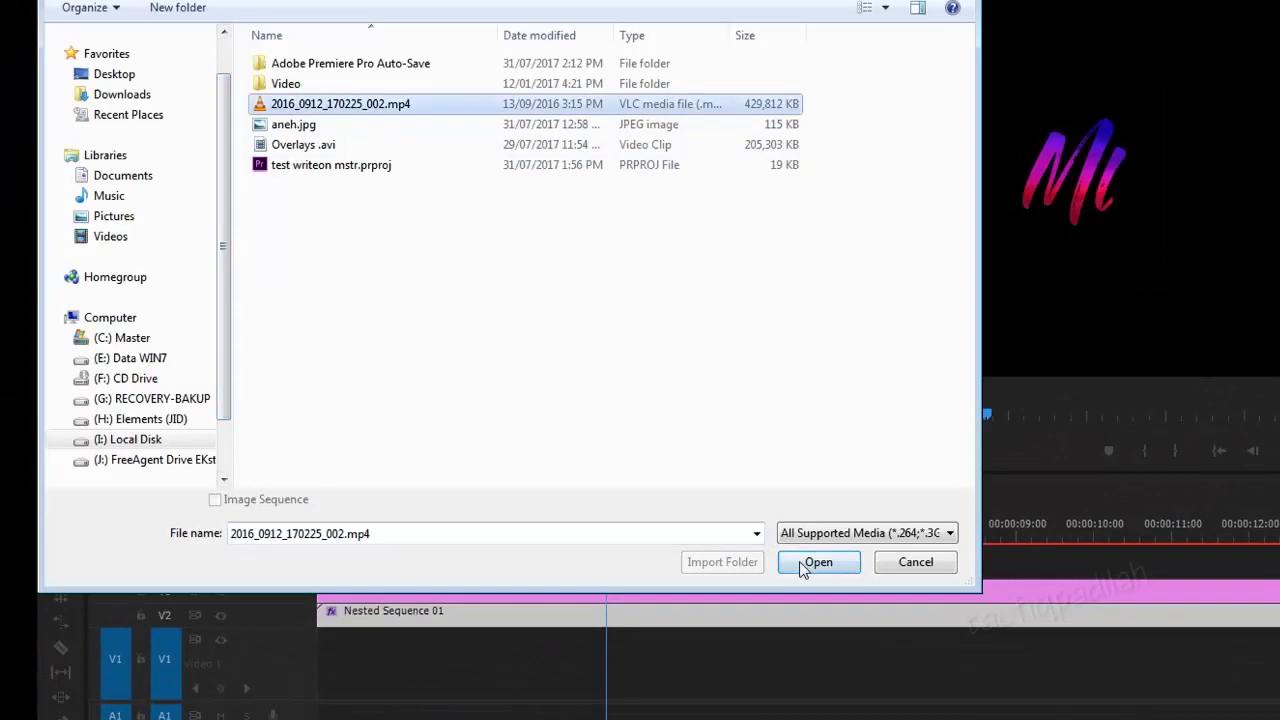
{"action": "left_click", "coordinate": [805, 567]}
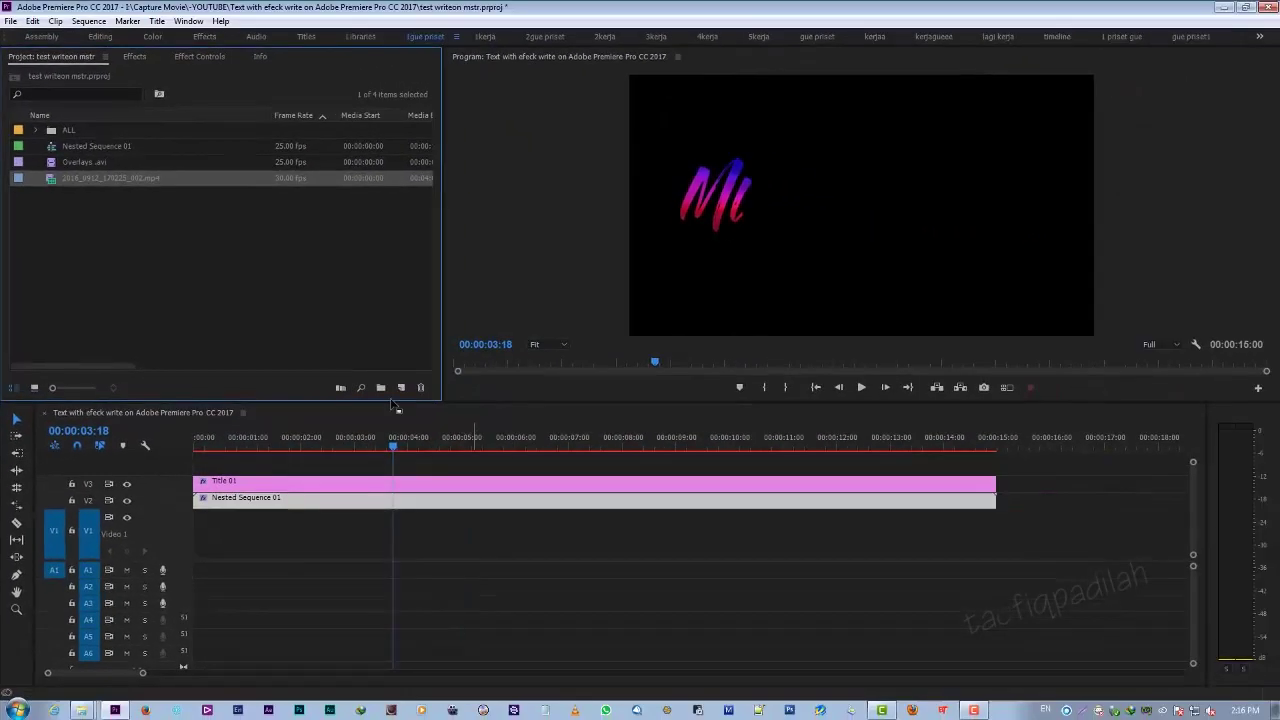
Place the drone clip on V1 and delete its audio
{"action": "left_click", "coordinate": [555, 430]}
{"action": "key", "text": "minus"}
{"action": "key", "text": "minus"}
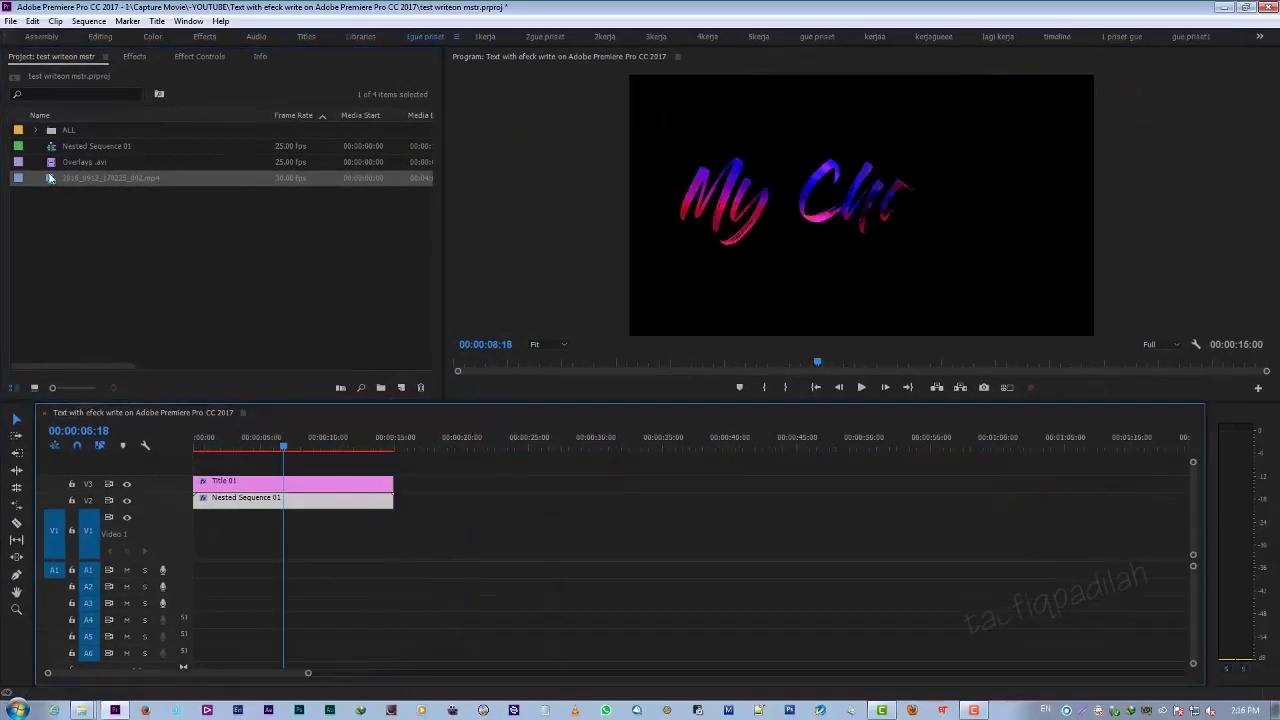
{"action": "left_click_drag", "start_coordinate": [50, 178], "coordinate": [560, 532]}
{"action": "left_click", "coordinate": [600, 570], "text": "alt"}
{"action": "key", "text": "Delete"}
Cut off the drone clip's unwanted opening and slide the remainder to 00:00
{"action": "key", "text": "minus"}
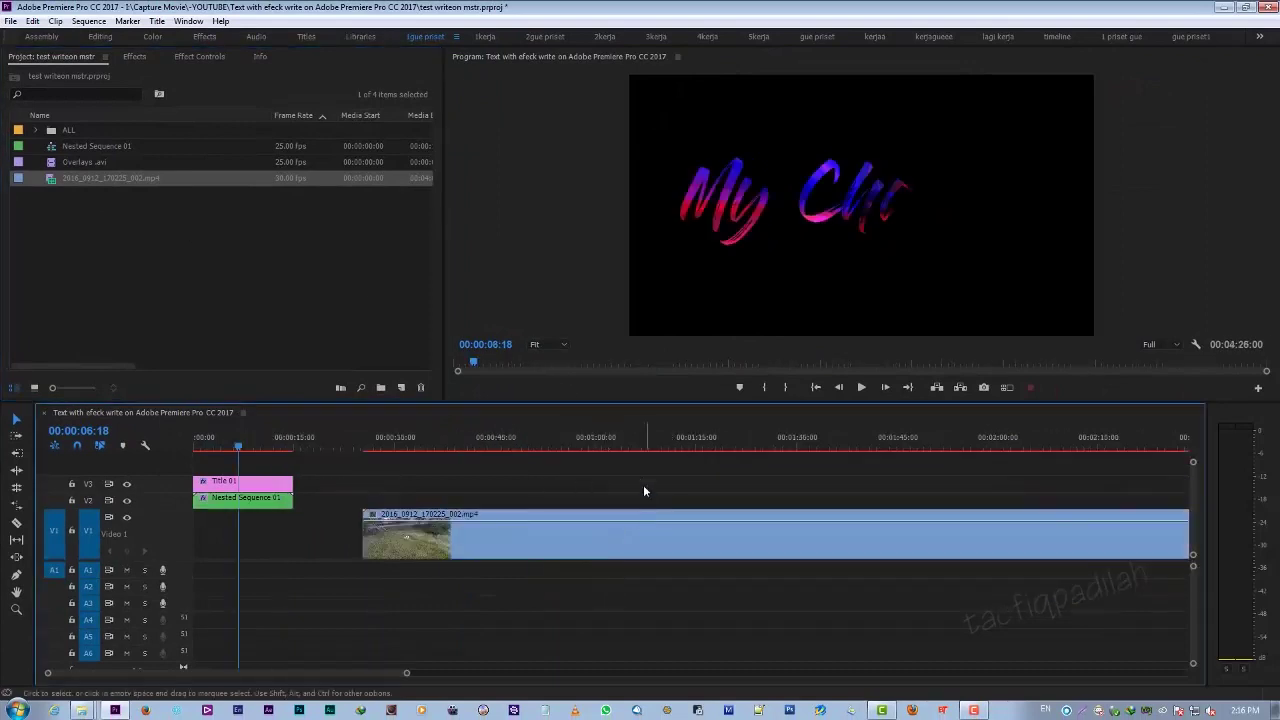
{"action": "left_click", "coordinate": [657, 440]}
{"action": "key", "text": "minus"}
{"action": "mouse_move", "coordinate": [442, 443]}
{"action": "left_mouse_down"}
{"action": "mouse_move", "coordinate": [445, 453]}
{"action": "mouse_move", "coordinate": [414, 448]}
{"action": "left_mouse_up"}
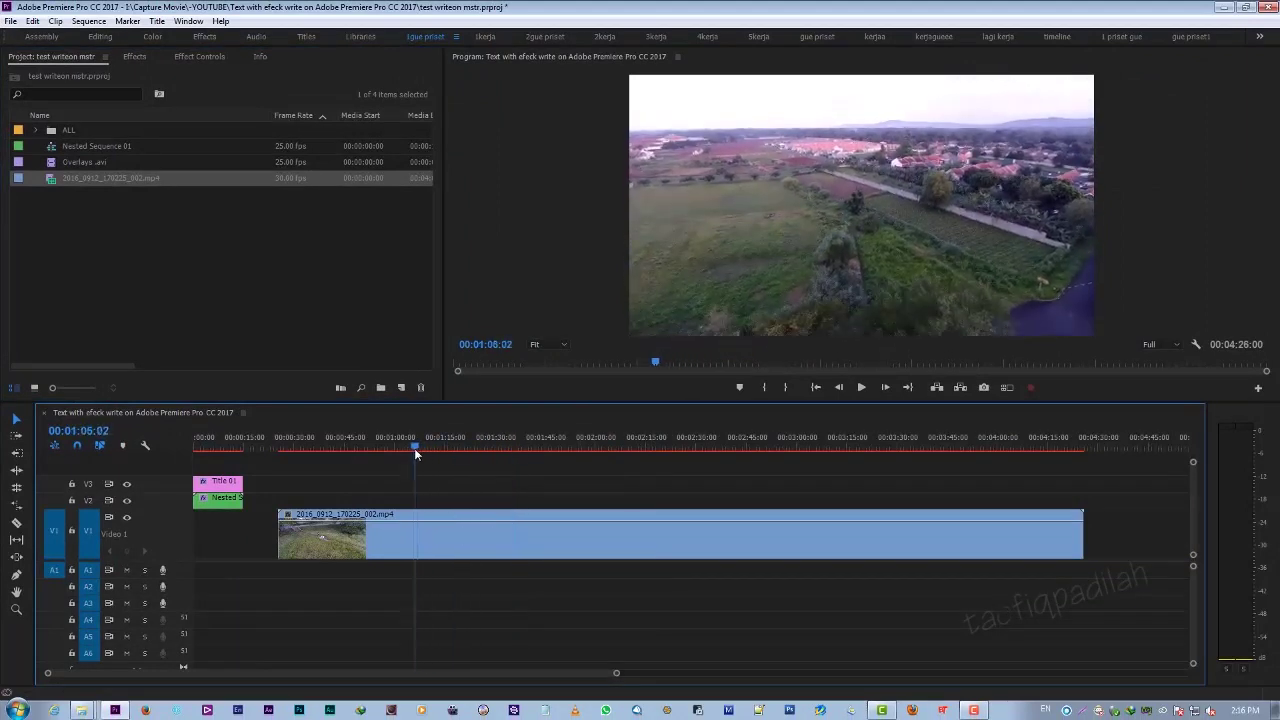
{"action": "key", "text": "ctrl+k"}
{"action": "left_click", "coordinate": [400, 535]}
{"action": "key", "text": "Delete"}
{"action": "left_click_drag", "start_coordinate": [994, 334], "coordinate": [496, 340]}
{"action": "key", "text": "backslash"}
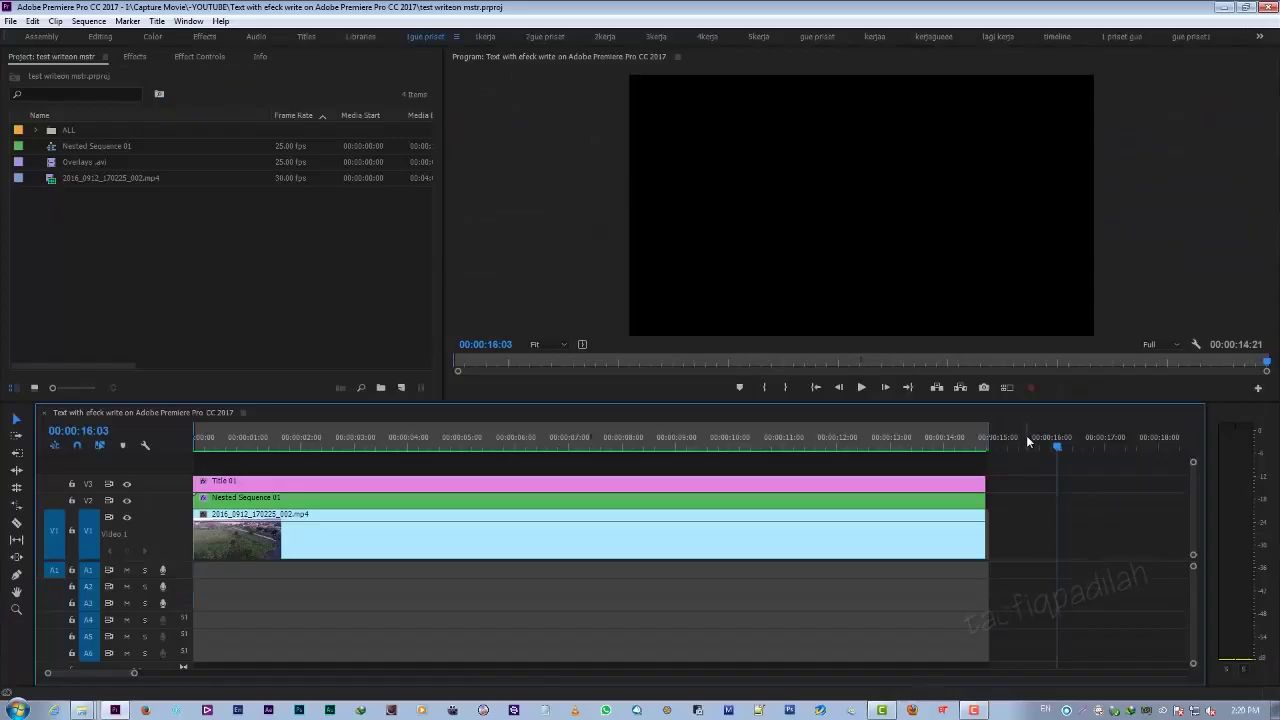
Preview the composite, then drag Title 01's end on V3 out to about 00:00:31
{"action": "key", "text": "space"}
{"action": "left_click_drag", "start_coordinate": [920, 488], "coordinate": [1017, 485]}
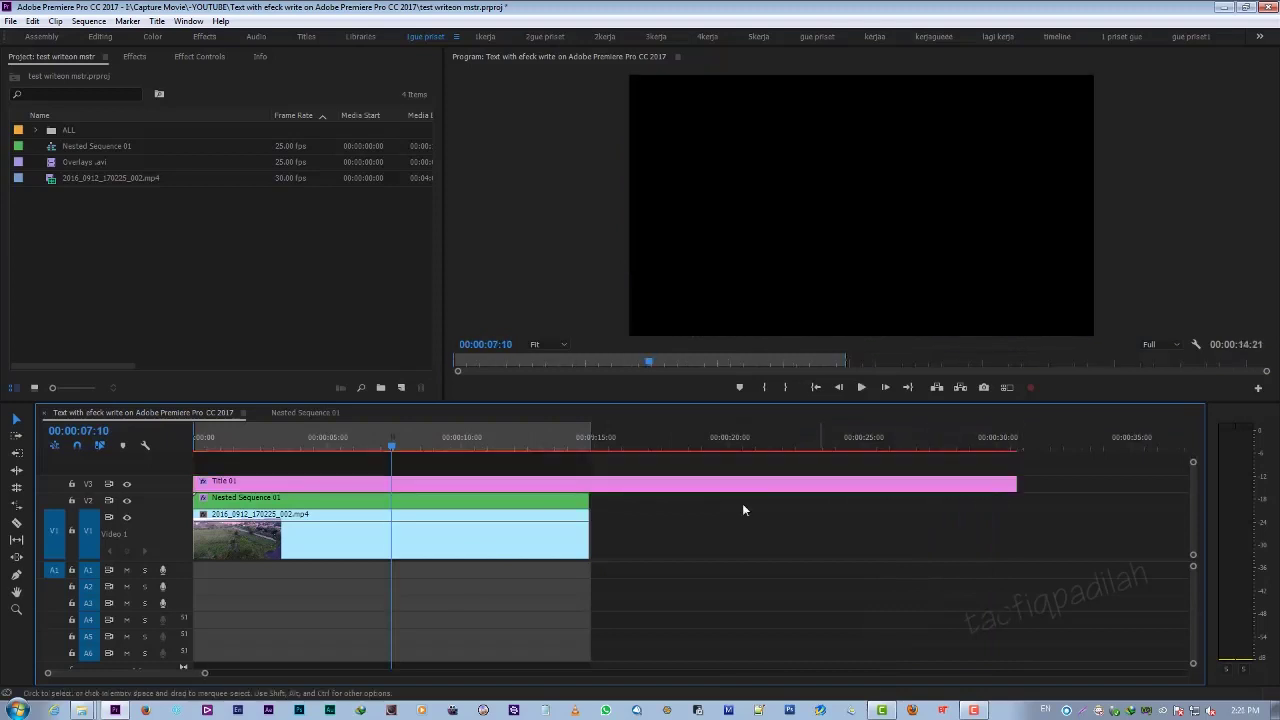
{"action": "left_click_drag", "start_coordinate": [1017, 481], "coordinate": [1047, 481]}
{"action": "left_click", "coordinate": [918, 488]}
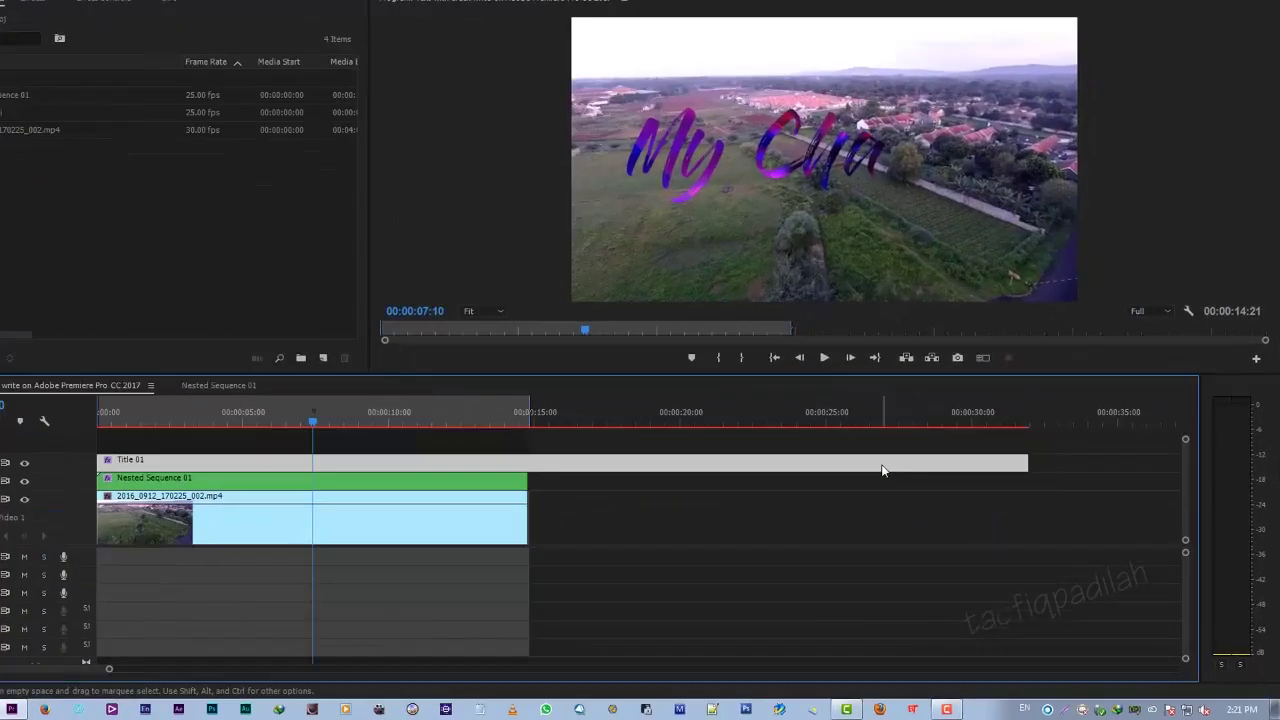
Nest Title 01 as Nested Sequence 03 and drag all Project panel items into the ALL bin
{"action": "right_click", "coordinate": [882, 470]}
{"action": "left_click", "coordinate": [921, 352]}
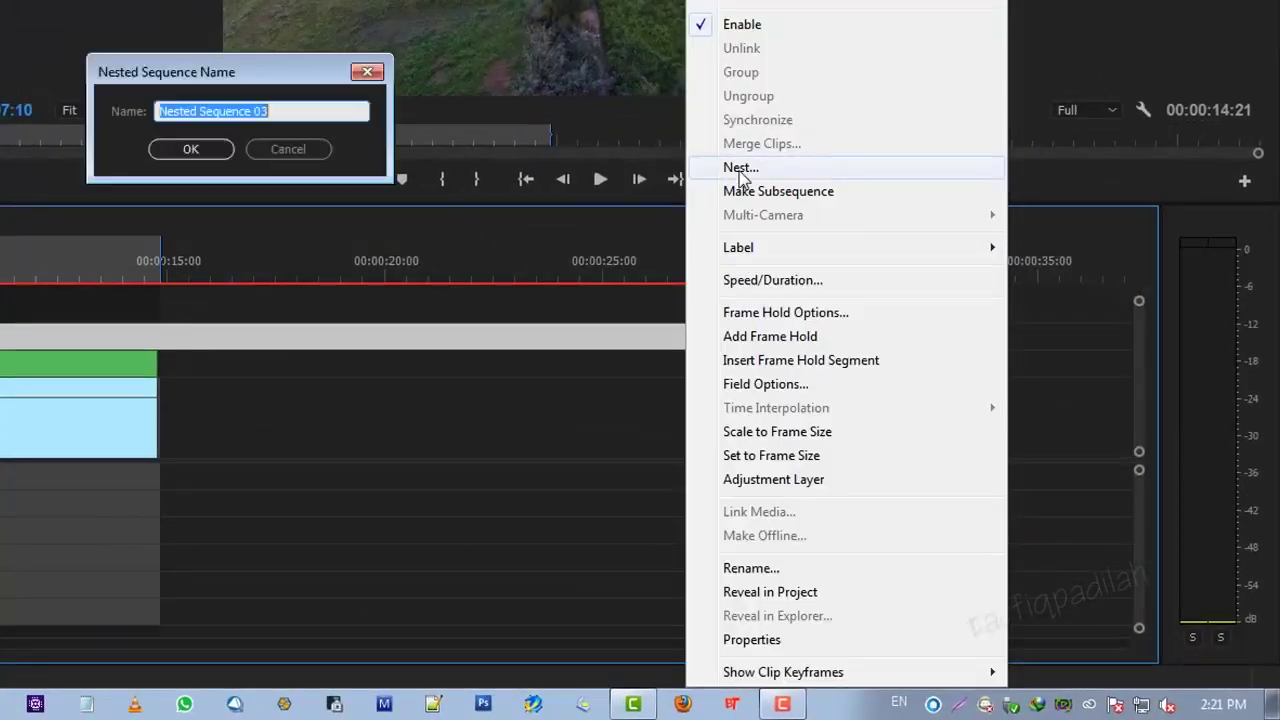
{"action": "left_click", "coordinate": [190, 150]}
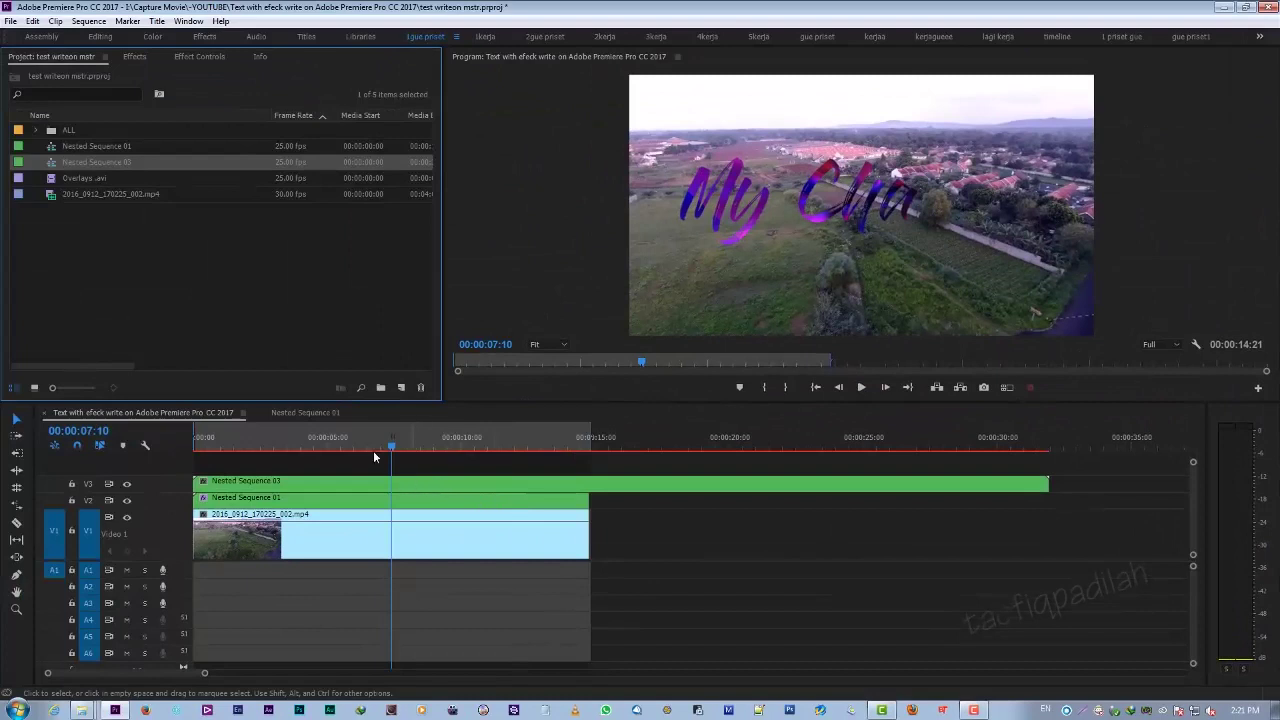
{"action": "left_click_drag", "start_coordinate": [88, 258], "coordinate": [52, 132]}
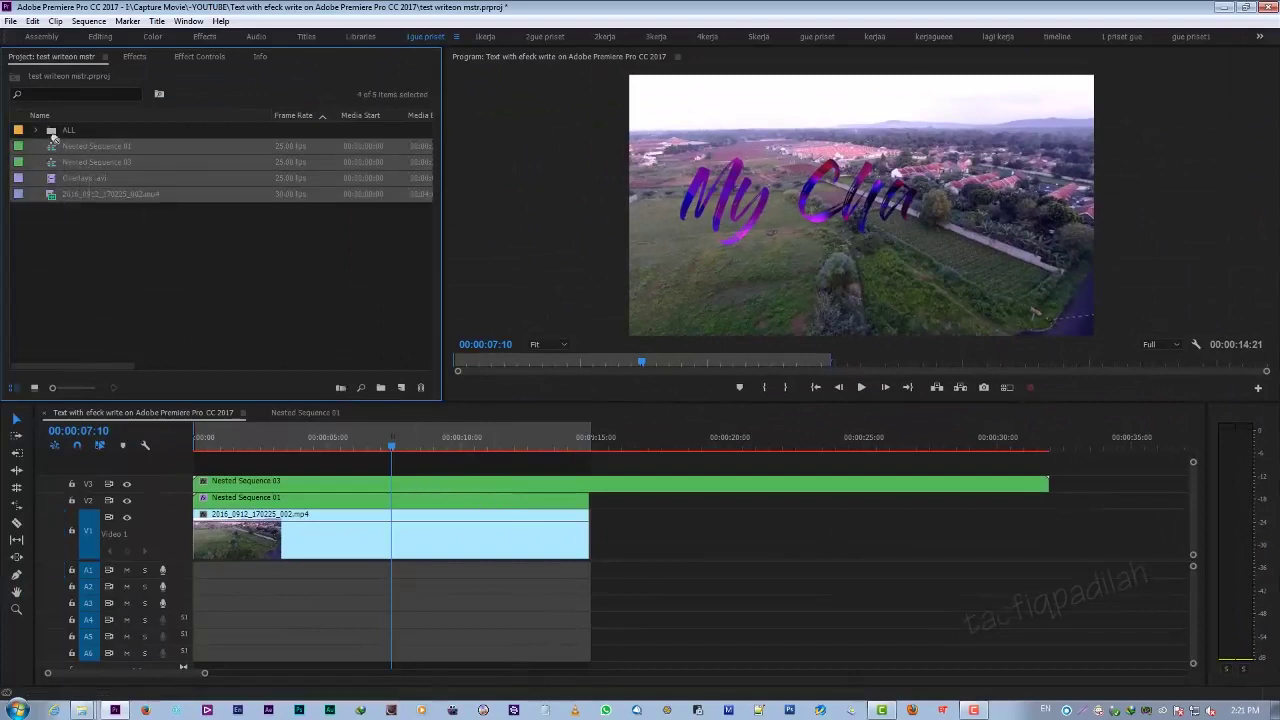
{"action": "left_click", "coordinate": [410, 446]}
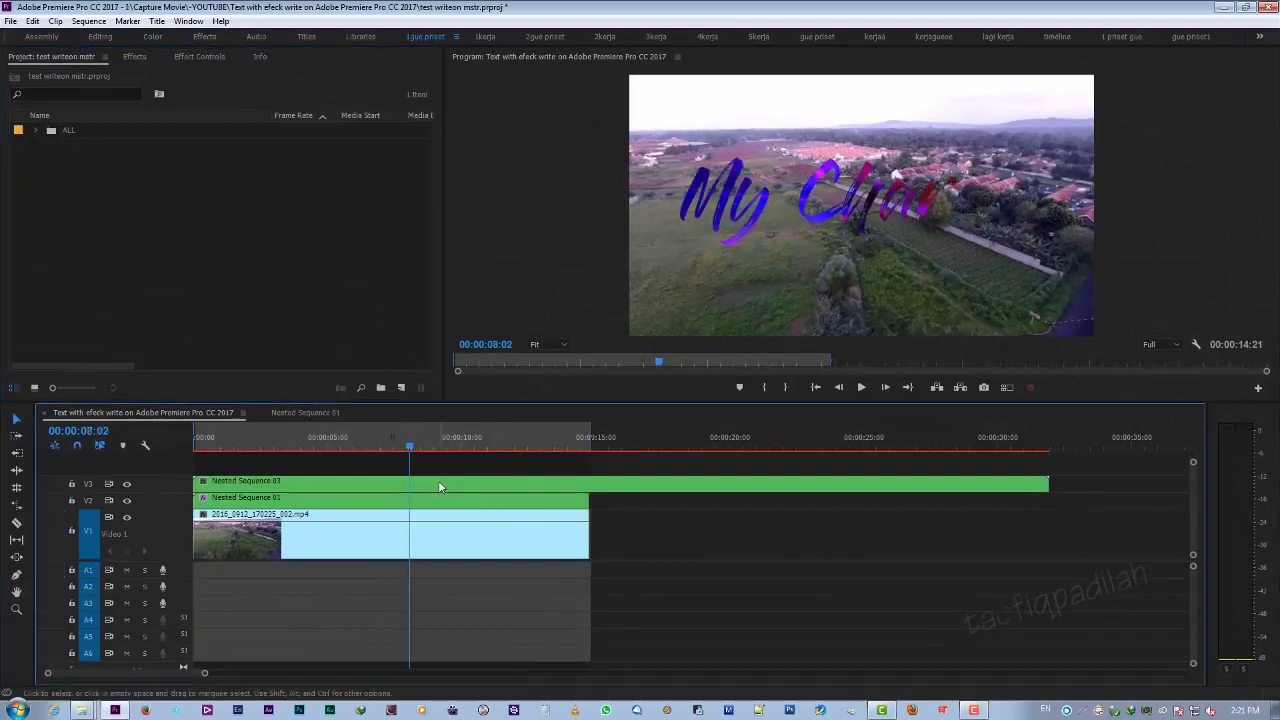
Set Nested Sequence 03 to 600% speed and preview the faster write-on from the start
{"action": "left_click", "coordinate": [438, 484]}
{"action": "key", "text": "ctrl+r"}
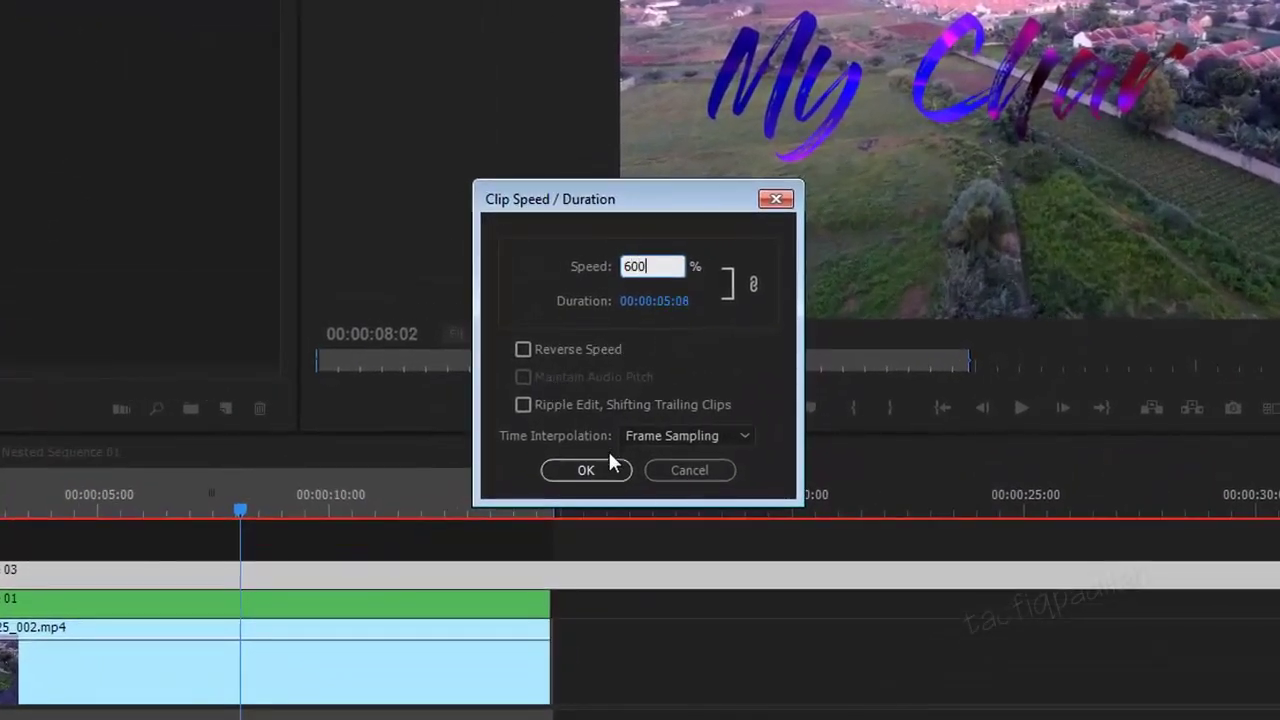
{"action": "left_click", "coordinate": [609, 462]}
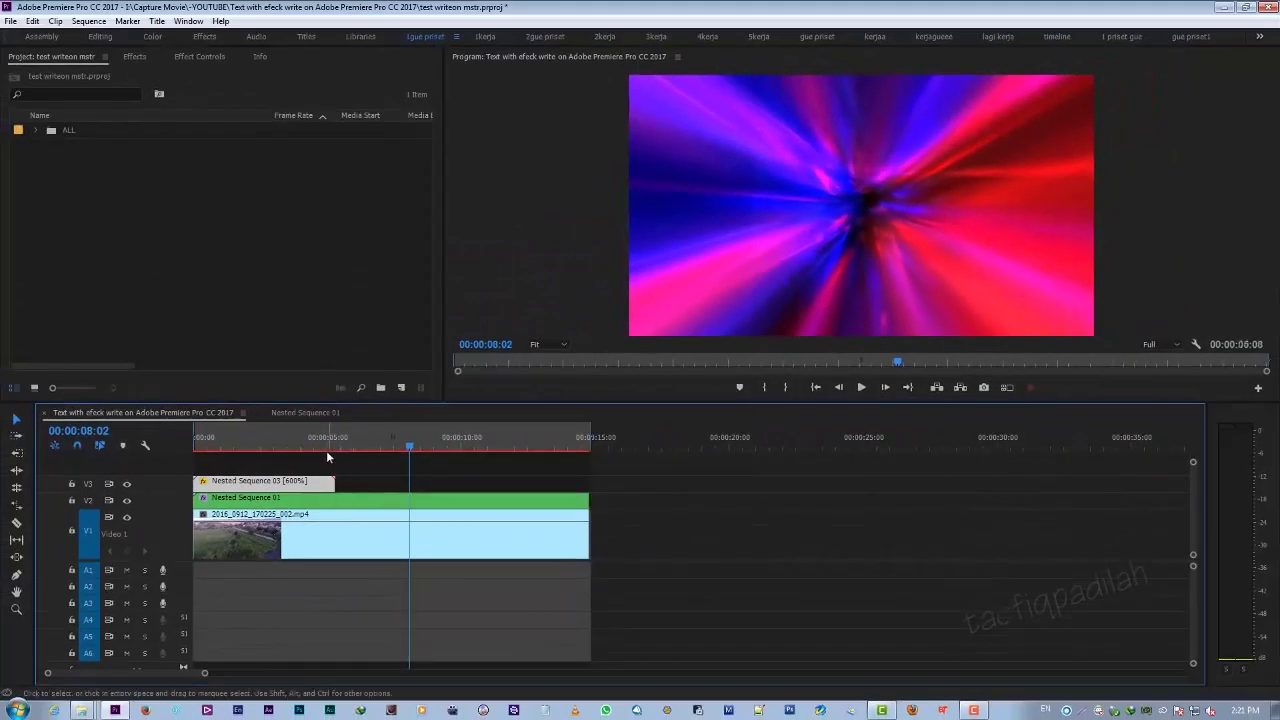
{"action": "left_click", "coordinate": [276, 444]}
{"action": "key", "text": "Home"}
{"action": "key", "text": "space"}
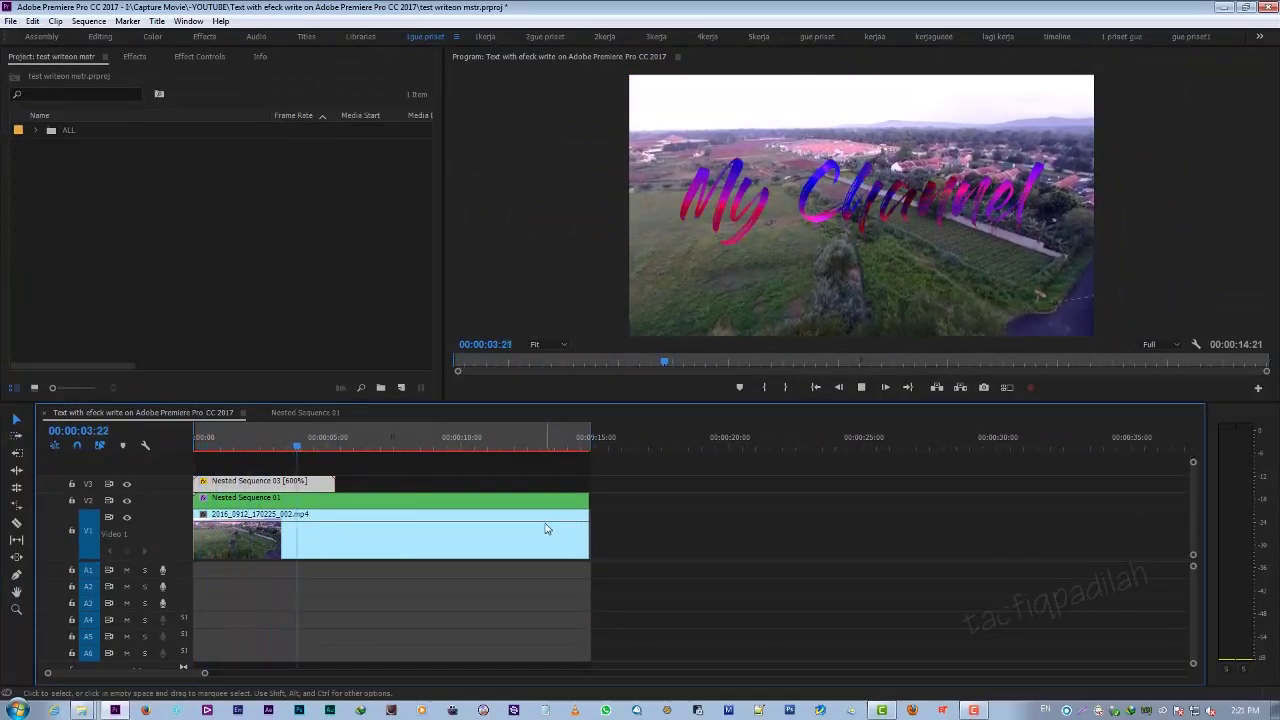
{"action": "key", "text": "space"}
Extend Title 01 inside Nested Sequence 03 to about 1:06, then lengthen the nest clip
{"action": "double_click", "coordinate": [303, 486]}
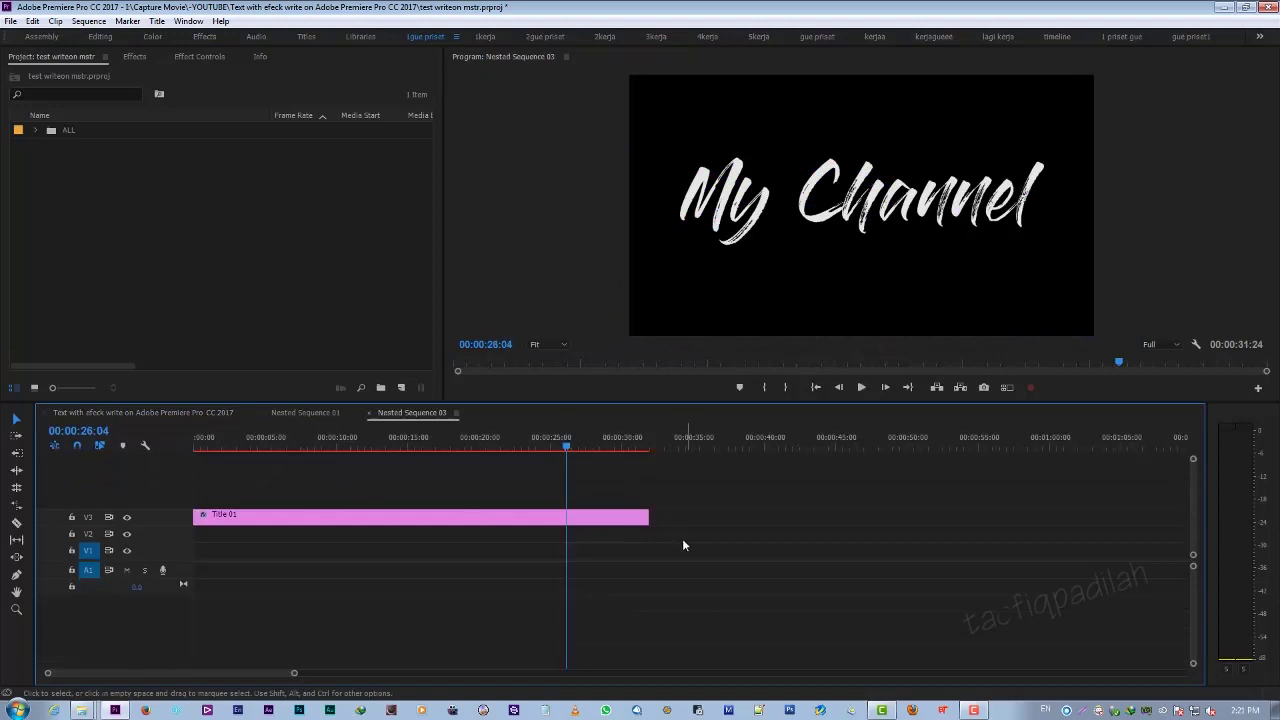
{"action": "left_click_drag", "start_coordinate": [643, 517], "coordinate": [1143, 517]}
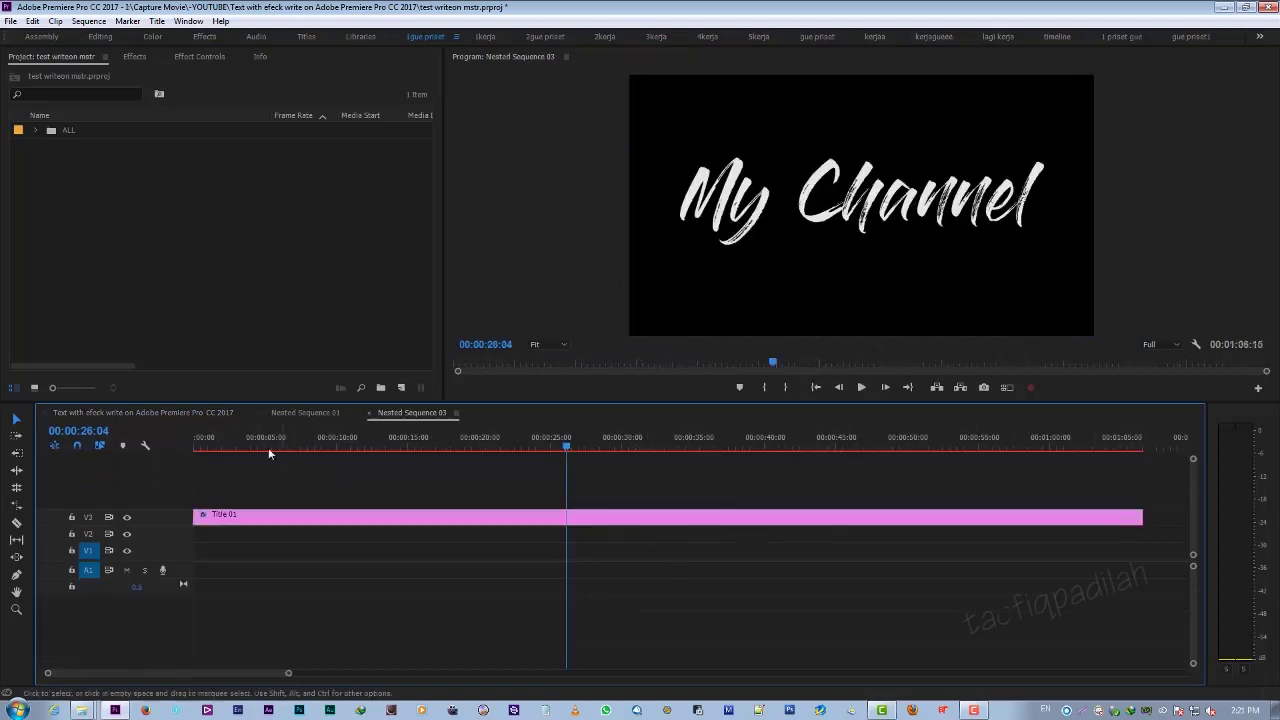
{"action": "left_click", "coordinate": [202, 412]}
{"action": "left_click_drag", "start_coordinate": [329, 483], "coordinate": [552, 491]}
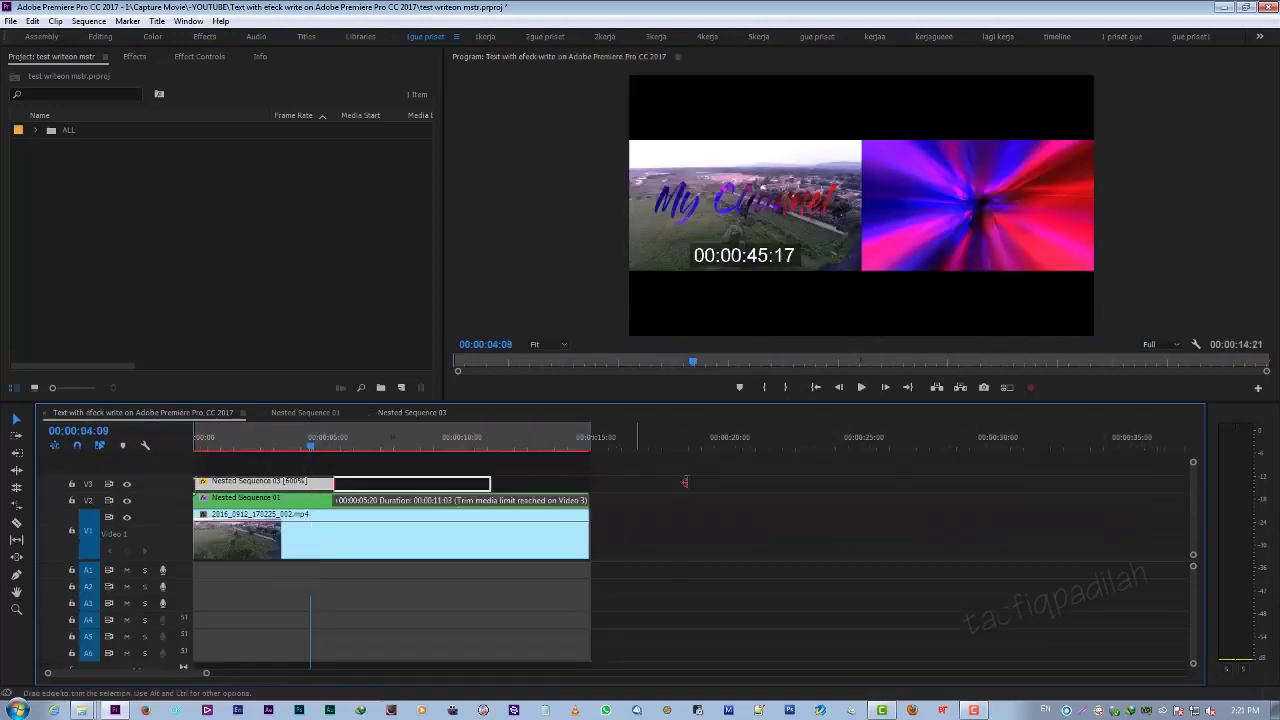
Cut all three tracks at 00:00:08:01 and delete everything after the cut
{"action": "left_click_drag", "start_coordinate": [291, 436], "coordinate": [165, 447]}
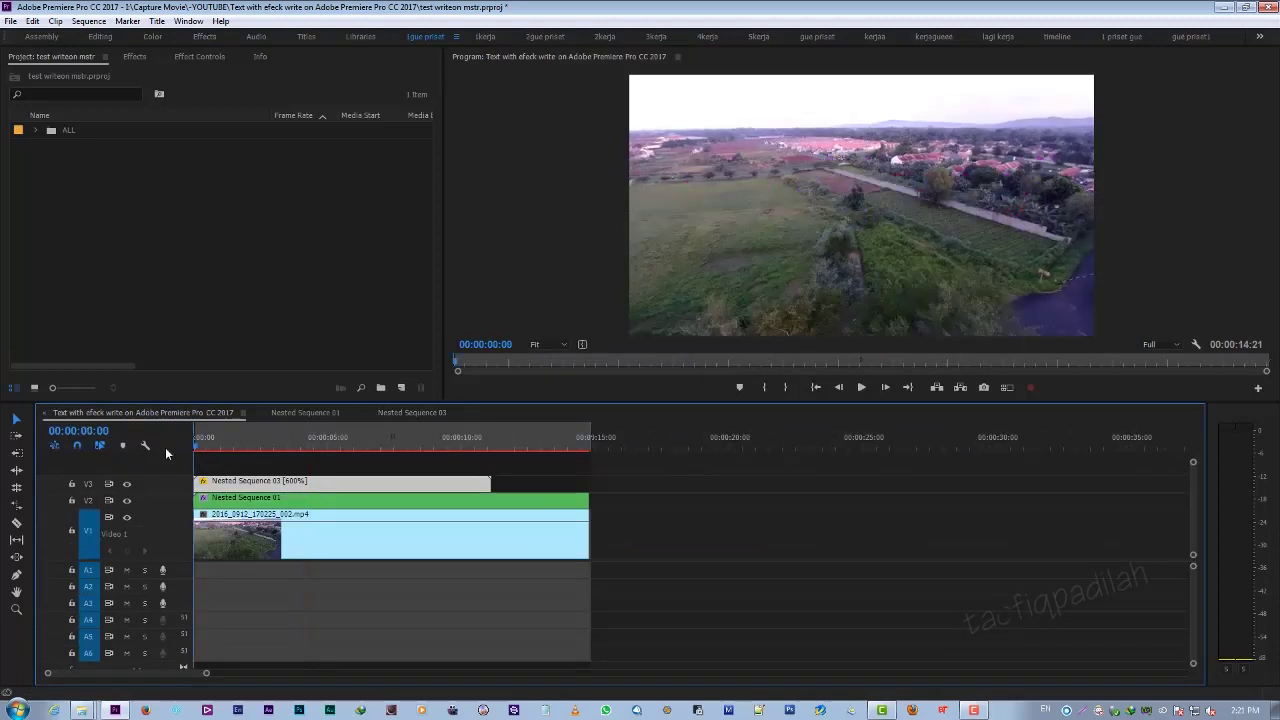
{"action": "key", "text": "space"}
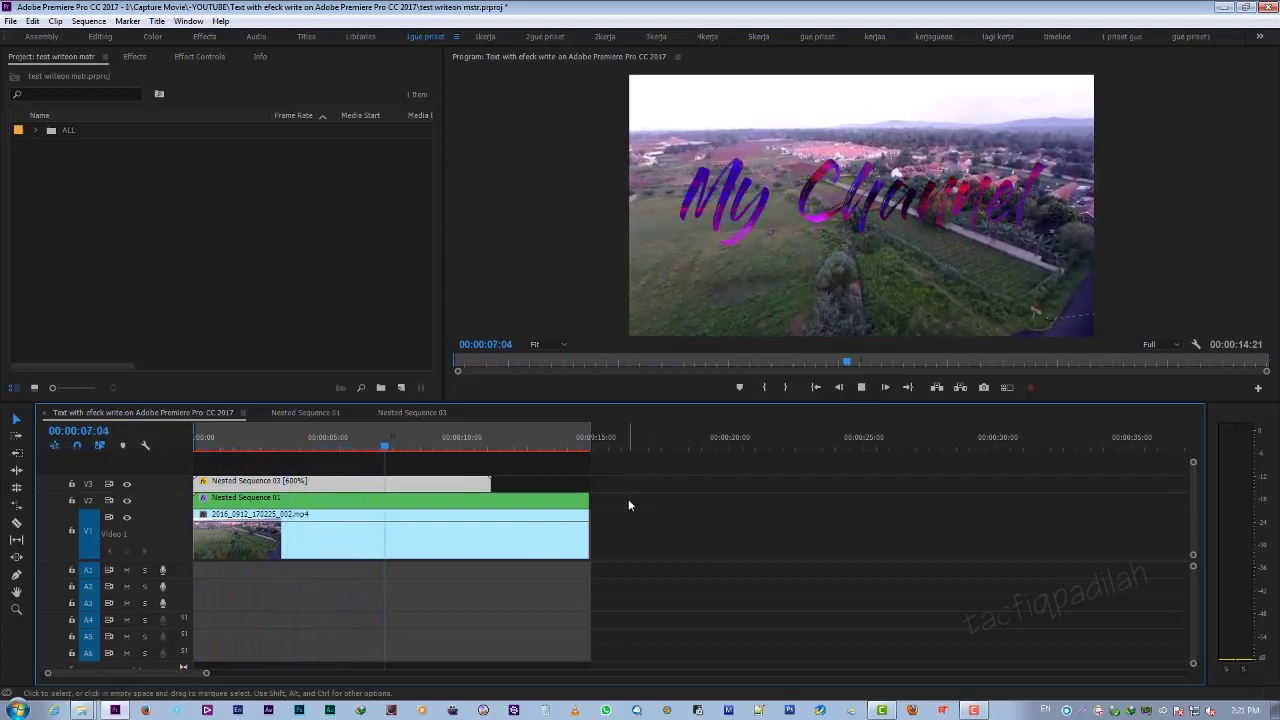
{"action": "key", "text": "space"}
{"action": "key", "text": "ctrl+k"}
{"action": "left_click", "coordinate": [540, 550]}
{"action": "key", "text": "Delete"}
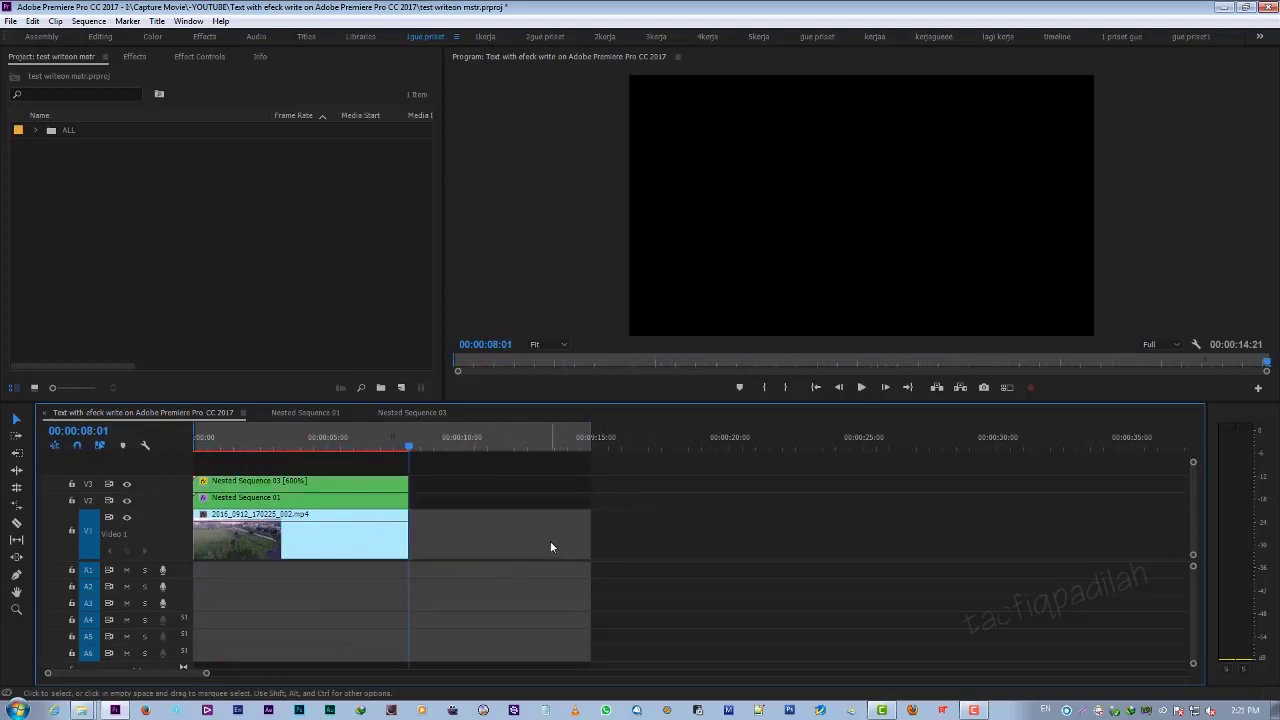
Save the project containing the finished 8-second sequence
{"action": "key", "text": "Return"}
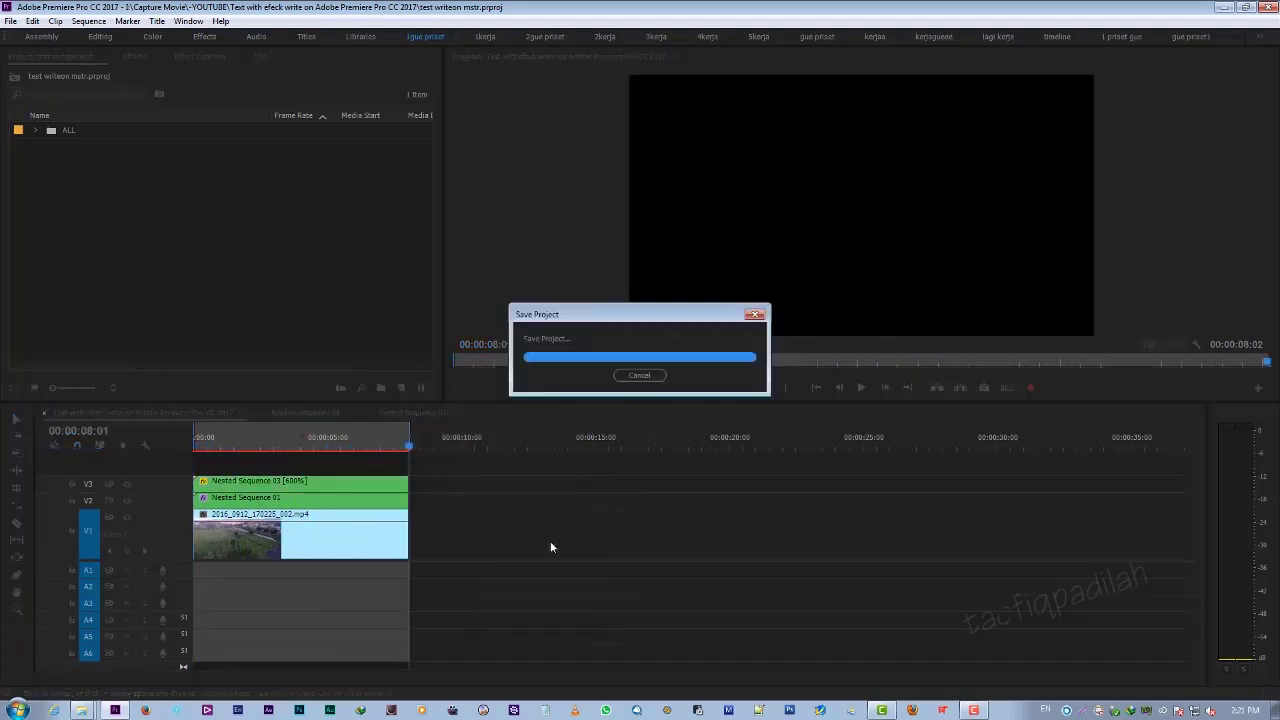